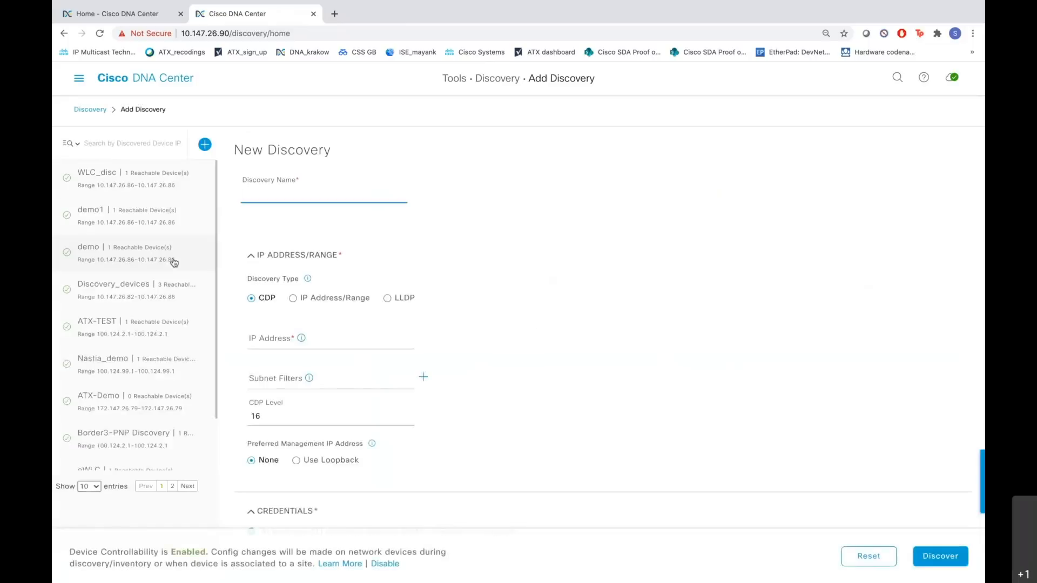
Step: Name the new discovery demo_wlc and set its discovery type to IP Address/Range
type("demo_wlc")
left_click(294, 298)
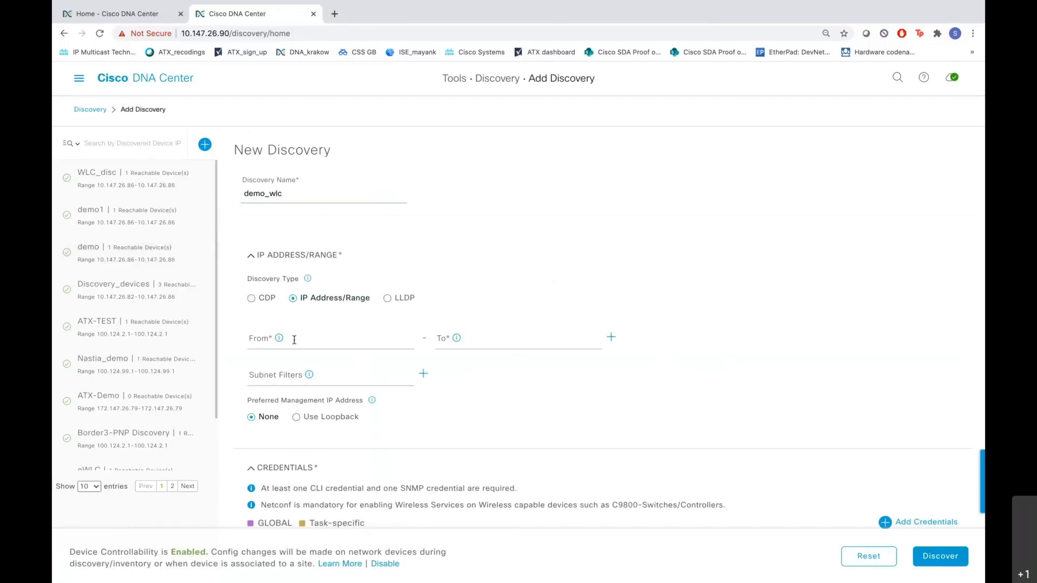
left_click(294, 339)
left_click(447, 346)
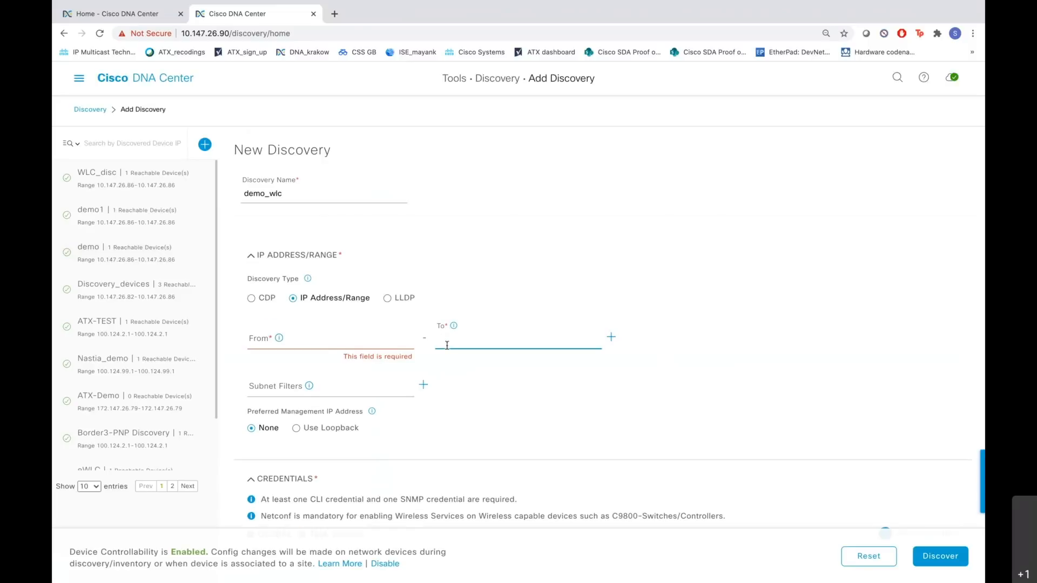
left_click(389, 298)
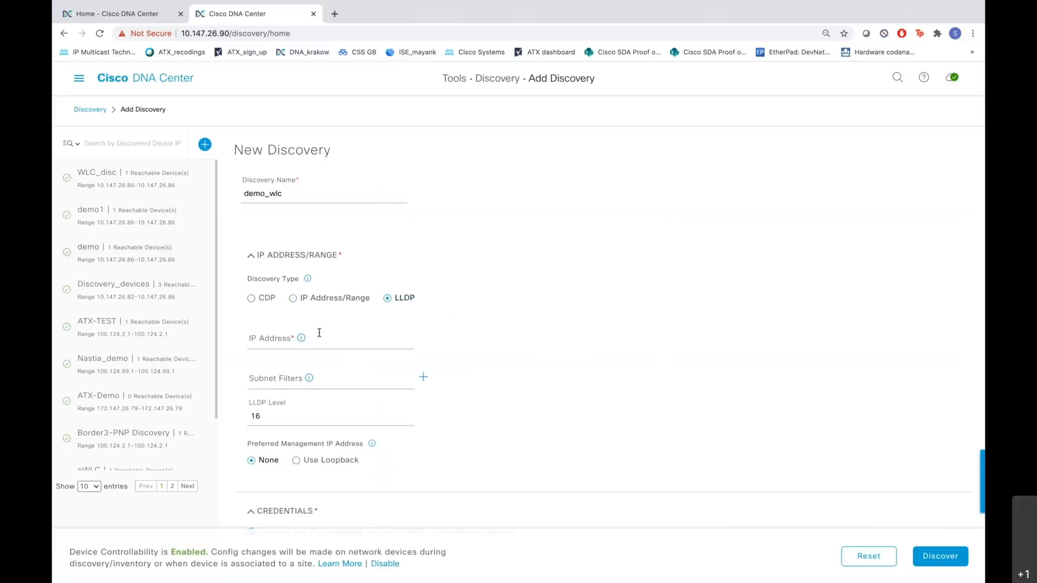
left_click(293, 300)
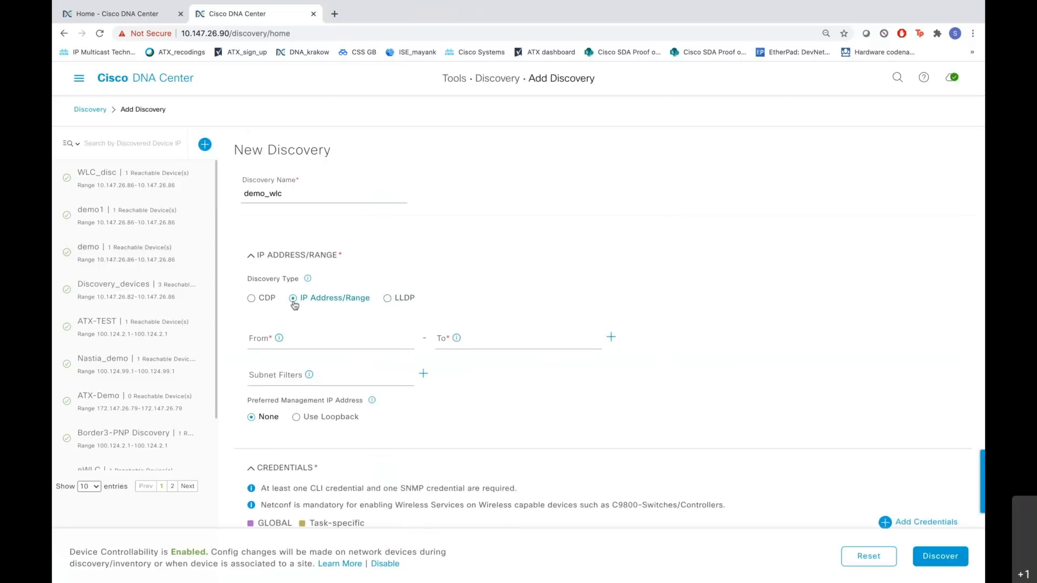
Step: Set the discovery's IP address range from 10.147.26.86 to 10.147.26.86
left_click(295, 340)
type("10.147.26.86")
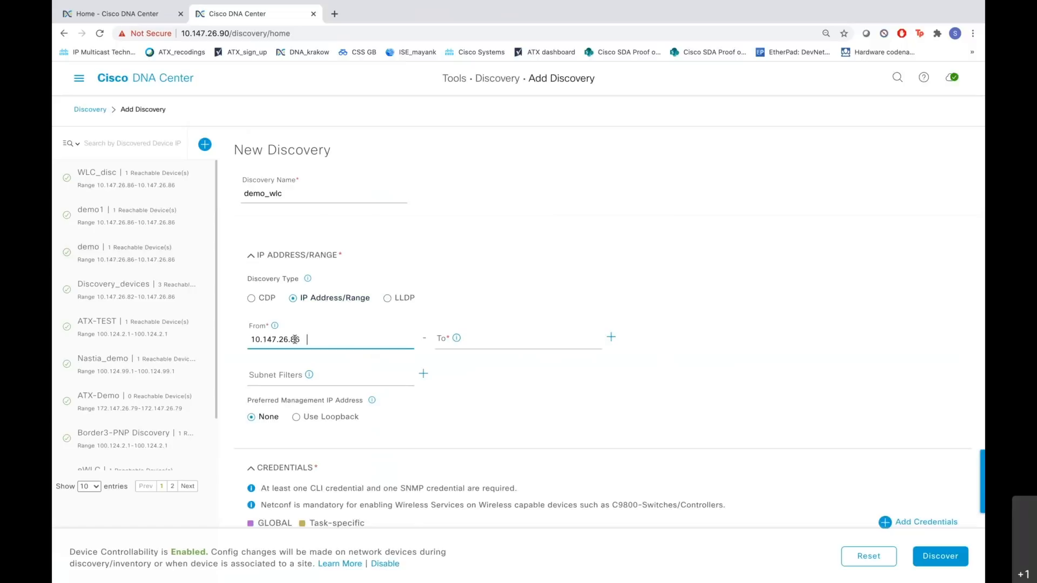
key("BackSpace")
key("Tab")
type("10.147.26.86")
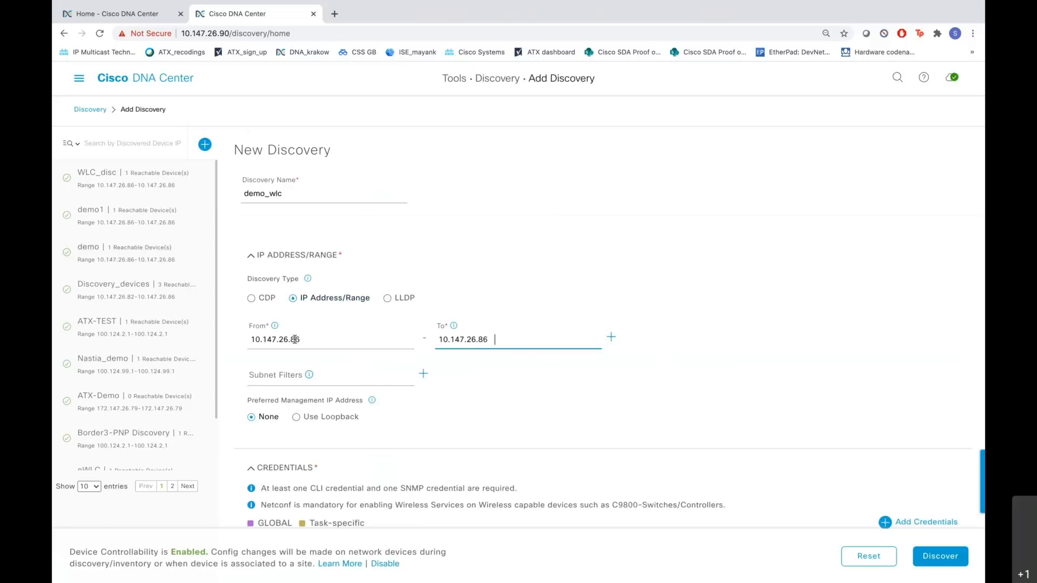
key("BackSpace")
Step: Review the enabled CLI, SNMP and NETCONF credentials and start the demo_wlc discovery to run now
scroll(392, 401, "down", 5)
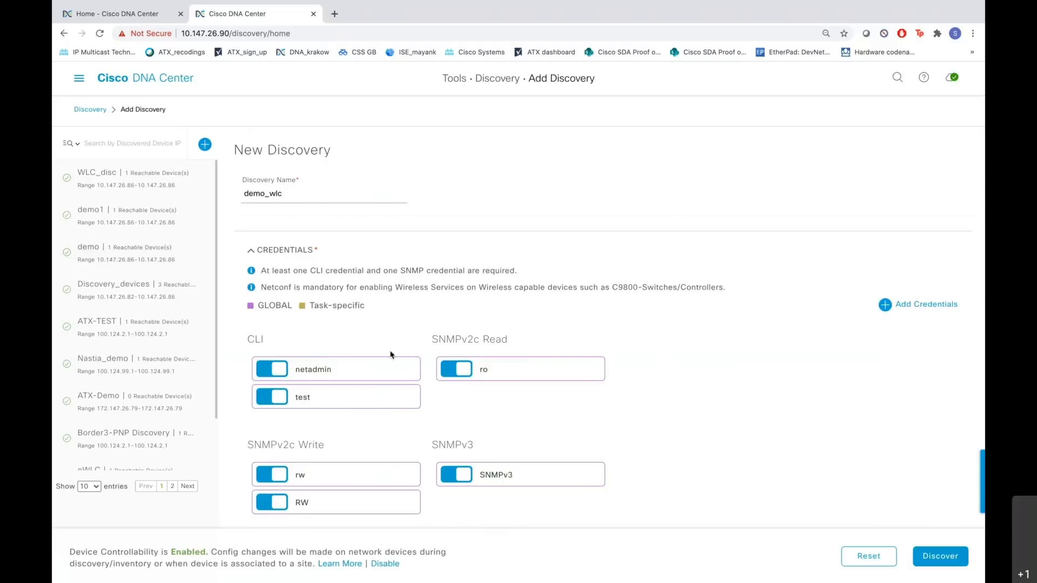
scroll(392, 355, "down", 4)
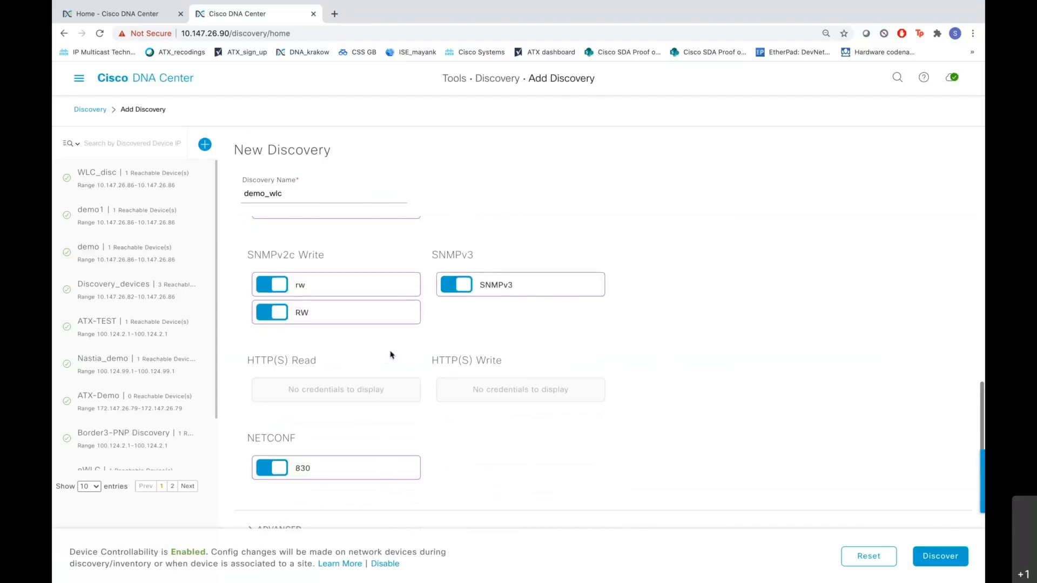
scroll(392, 355, "down", 1)
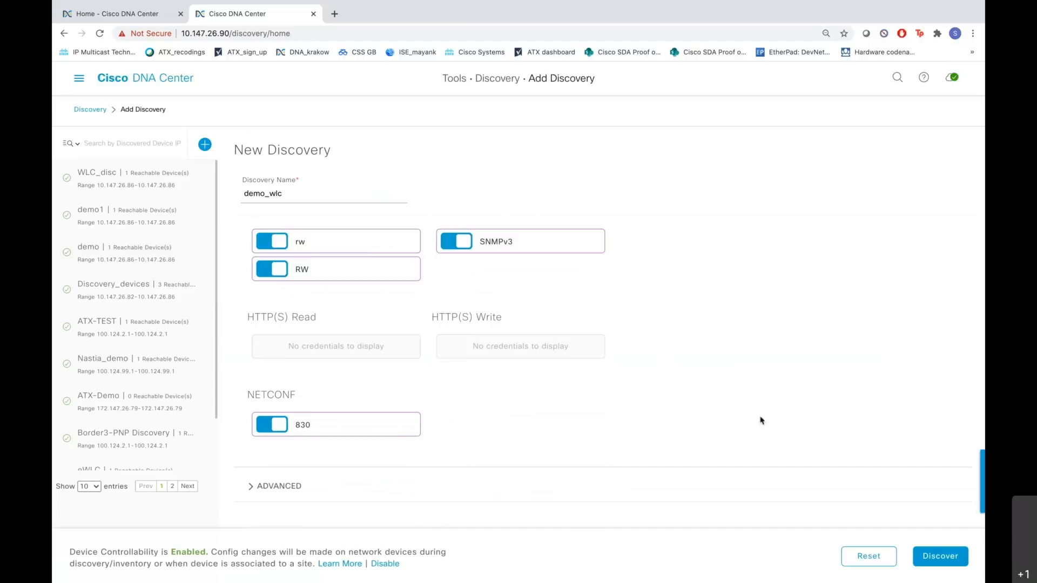
left_click(939, 564)
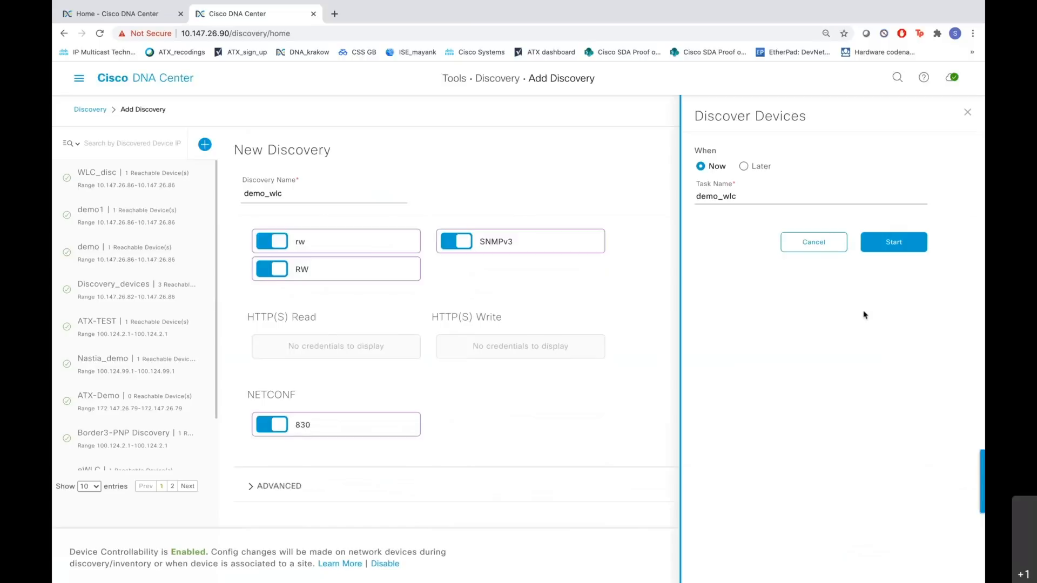
left_click(744, 168)
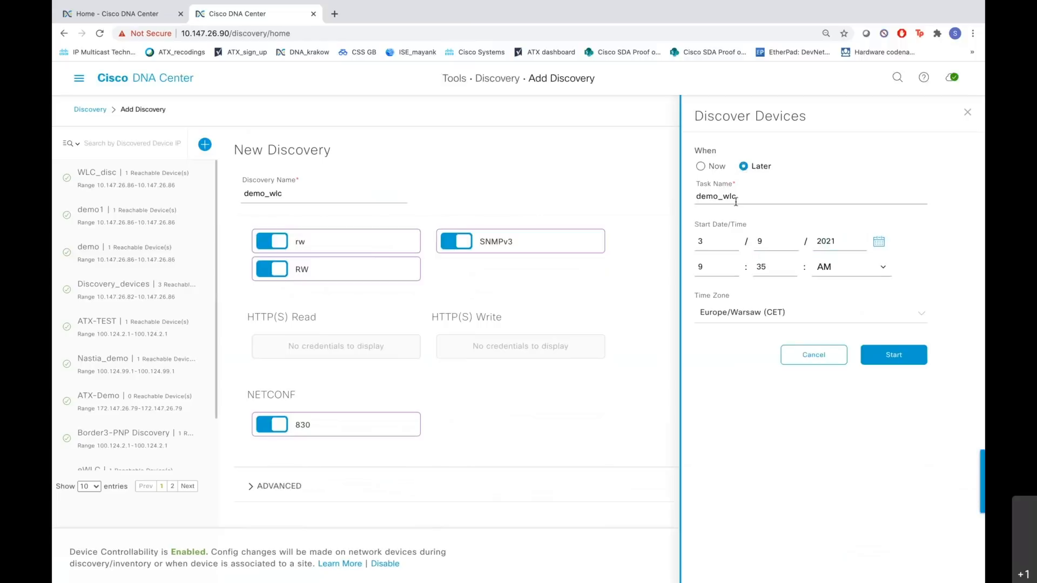
left_click(706, 169)
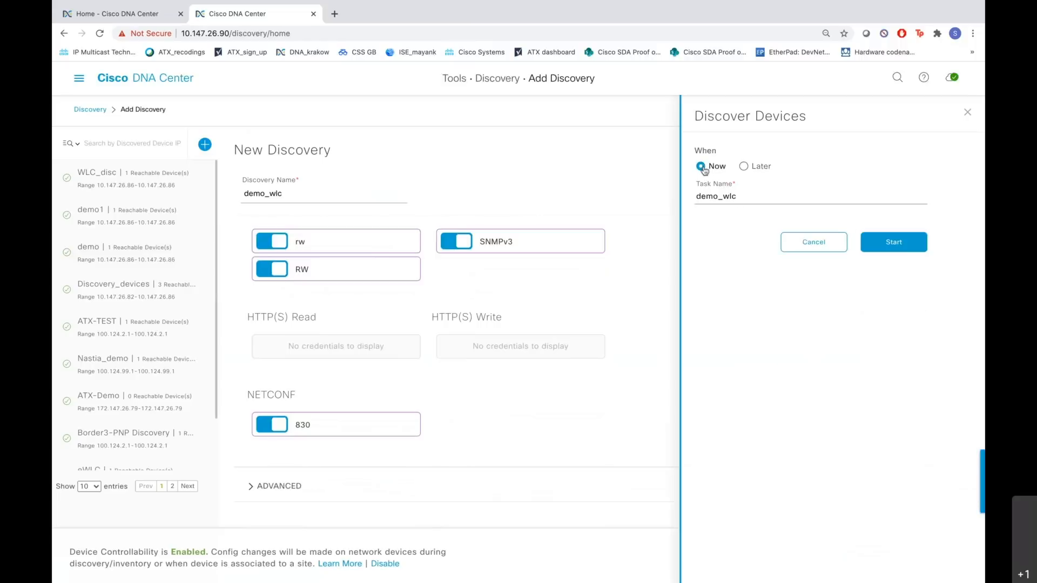
left_click(888, 238)
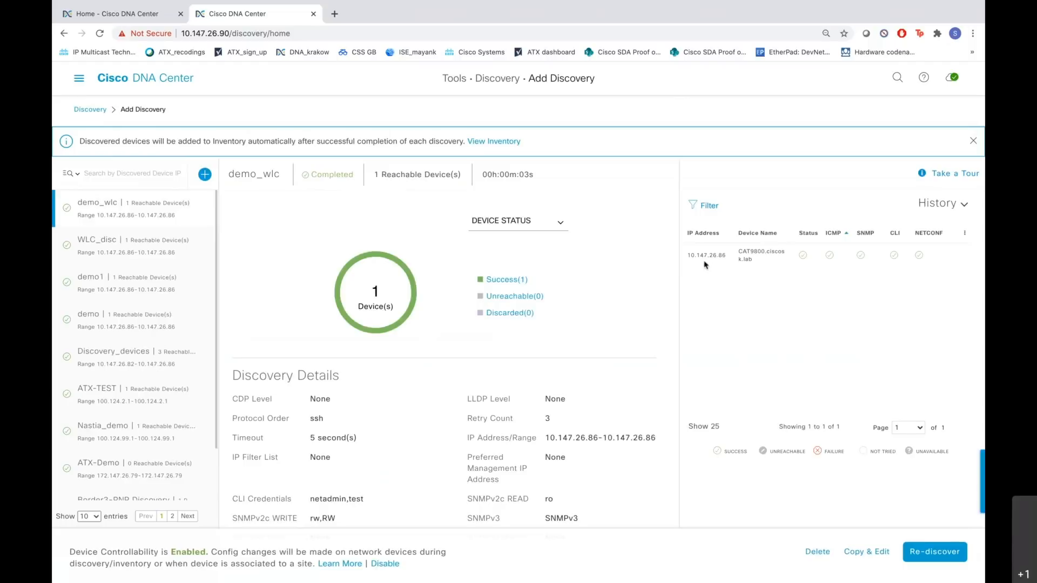
Step: Open the inventory from the discovery results and filter the devices to the Wireless Controller family
left_click(517, 143)
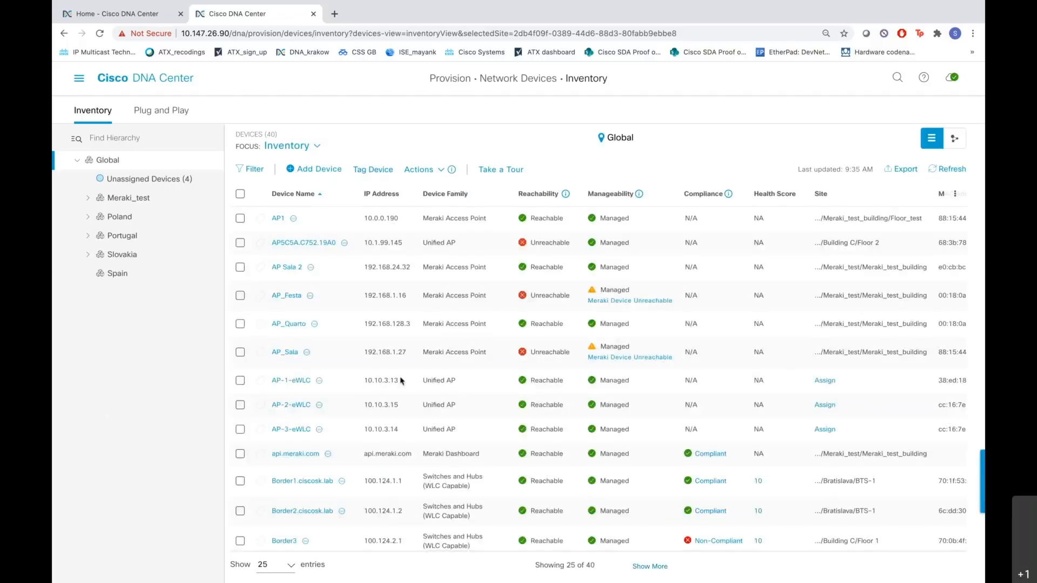
scroll(400, 380, "down", 3)
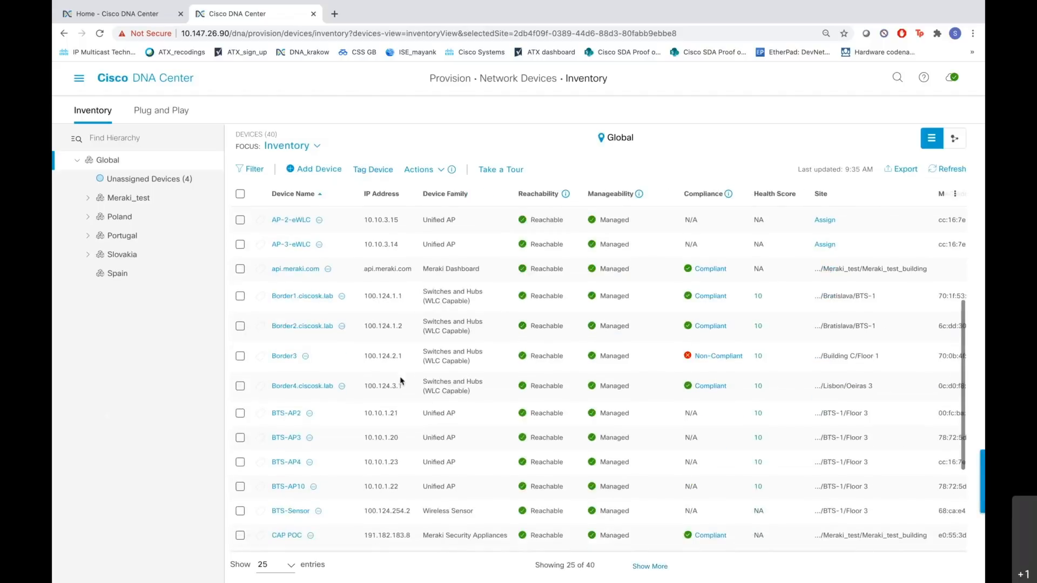
scroll(400, 380, "up", 3)
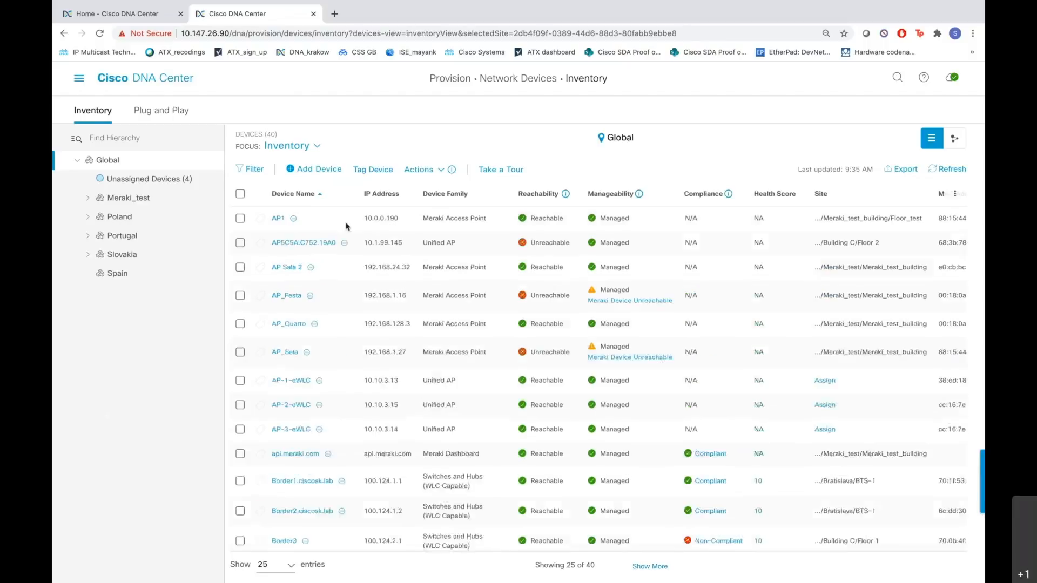
left_click(255, 170)
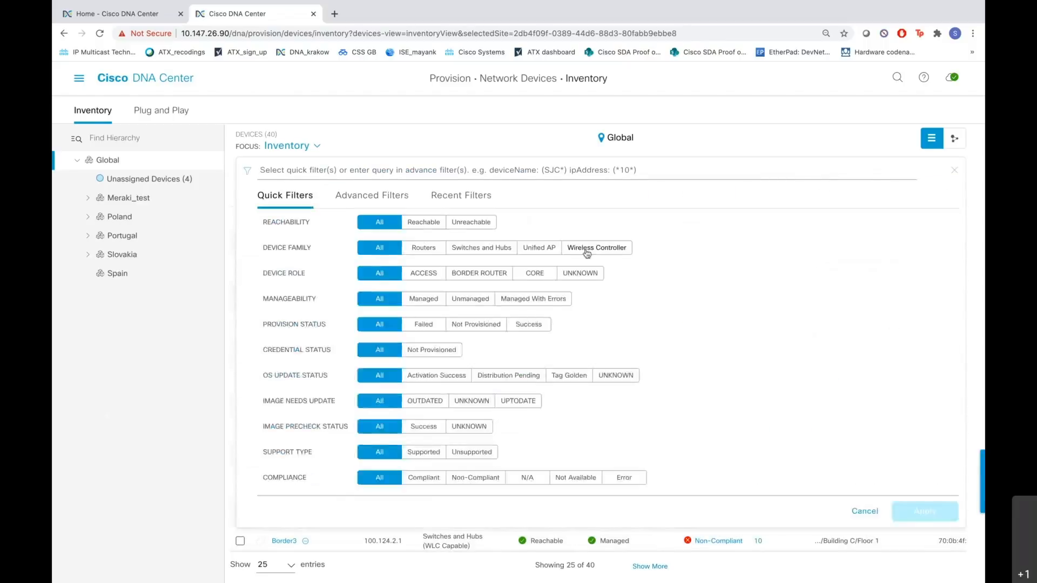
left_click(588, 249)
left_click(918, 512)
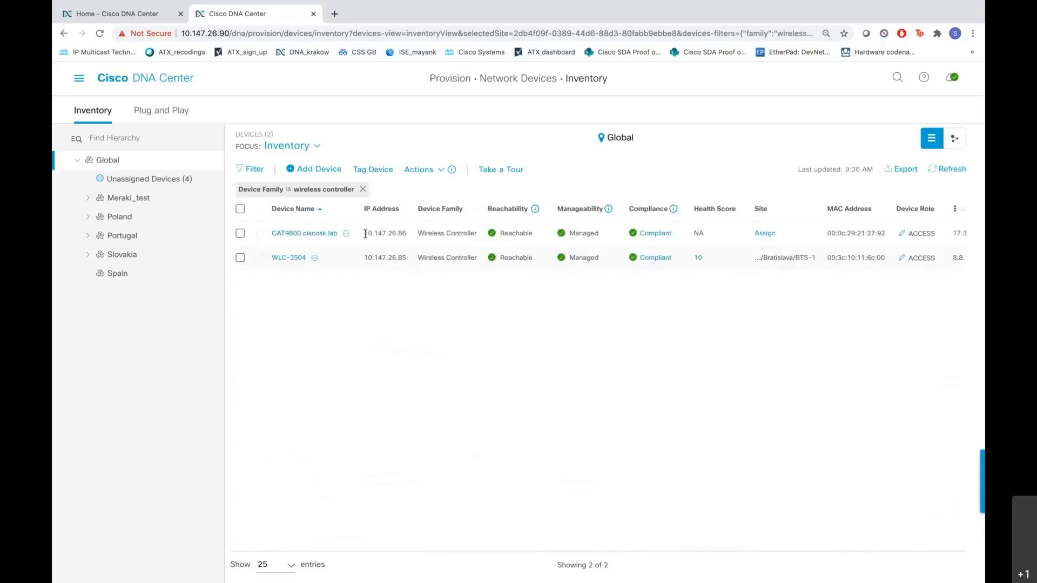
Step: Select the CAT9800.ciscosk.lab controller and open its Assign Device to Site action
left_click_drag(365, 233, 413, 240)
left_click(240, 233)
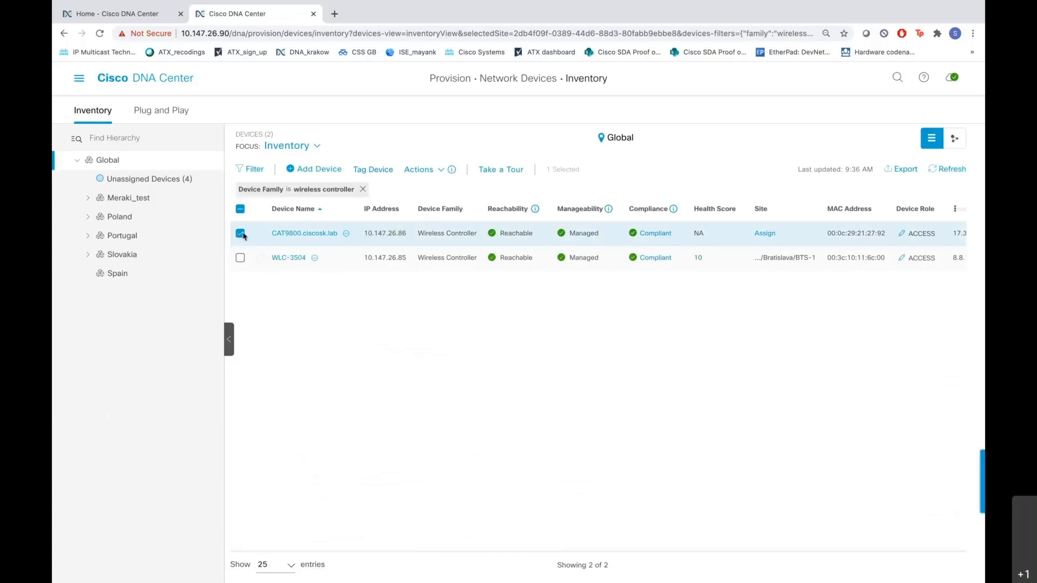
left_click(426, 172)
mouse_move(452, 242)
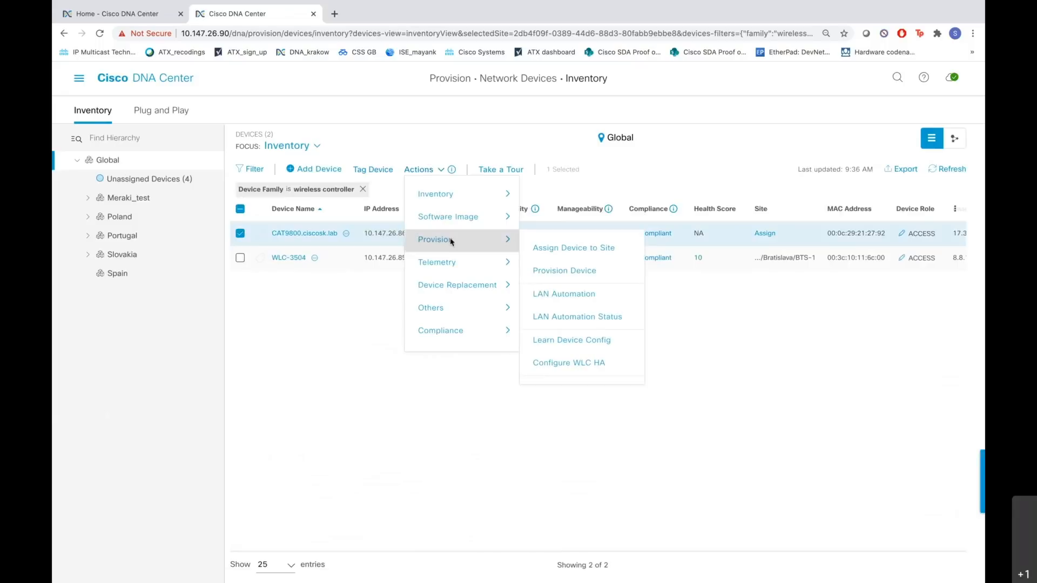
left_click(544, 253)
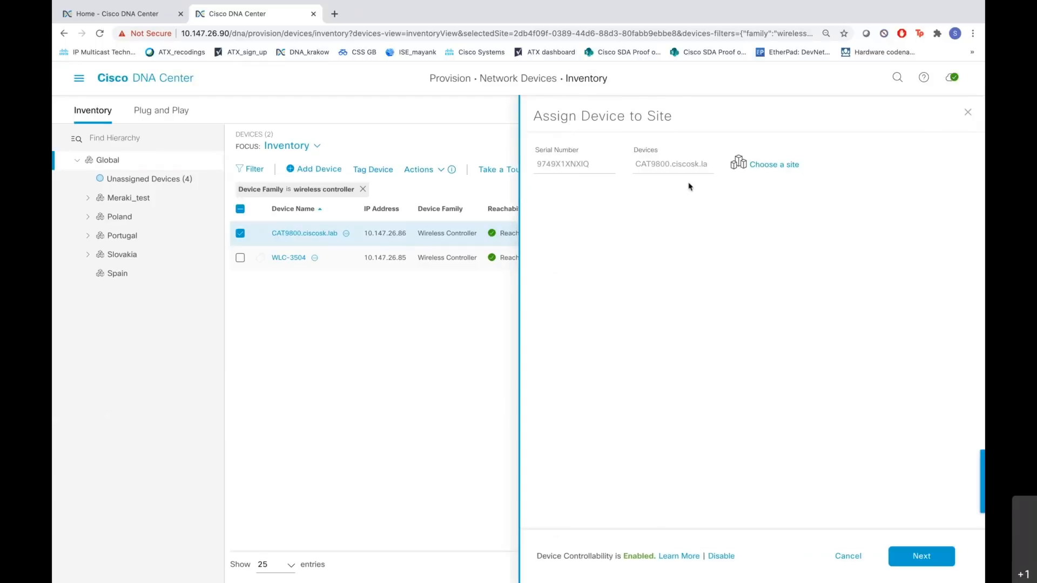
Step: Assign the controller to the site Global/Portugal/Lisbon/Oeiras 3/Floor 1
left_click(768, 169)
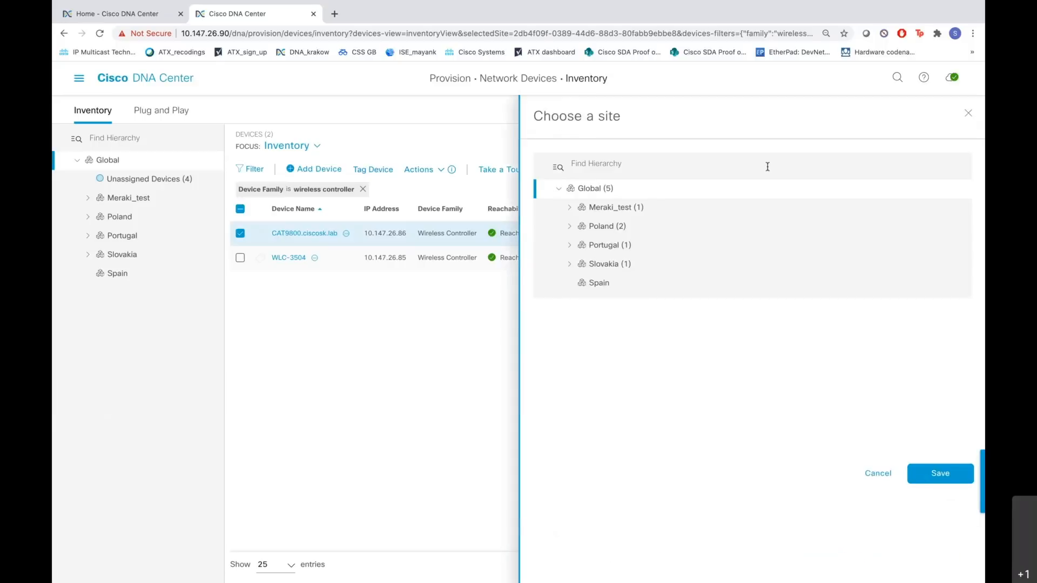
left_click(570, 246)
left_click(580, 265)
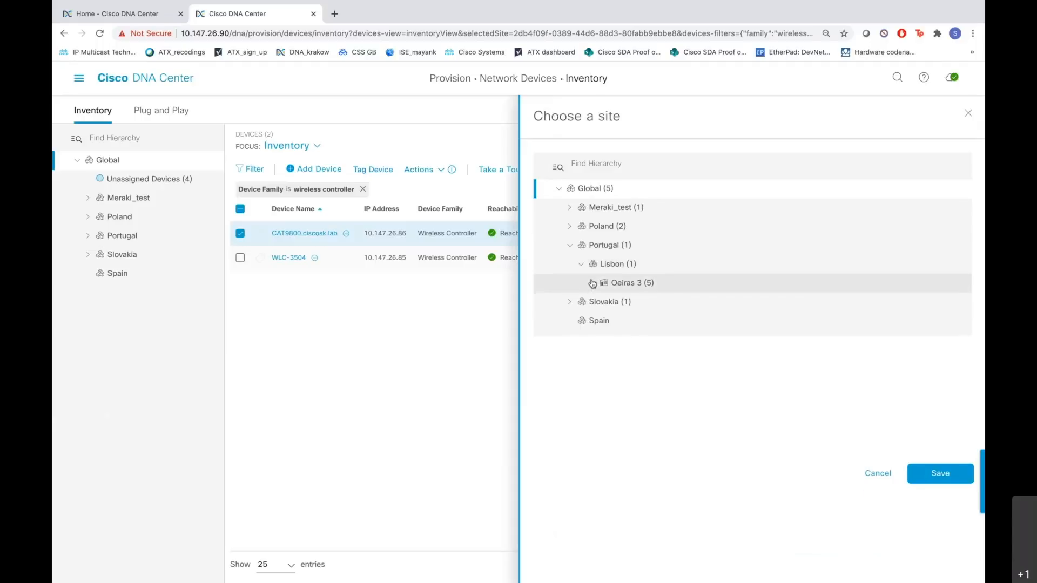
left_click(593, 283)
left_click(653, 339)
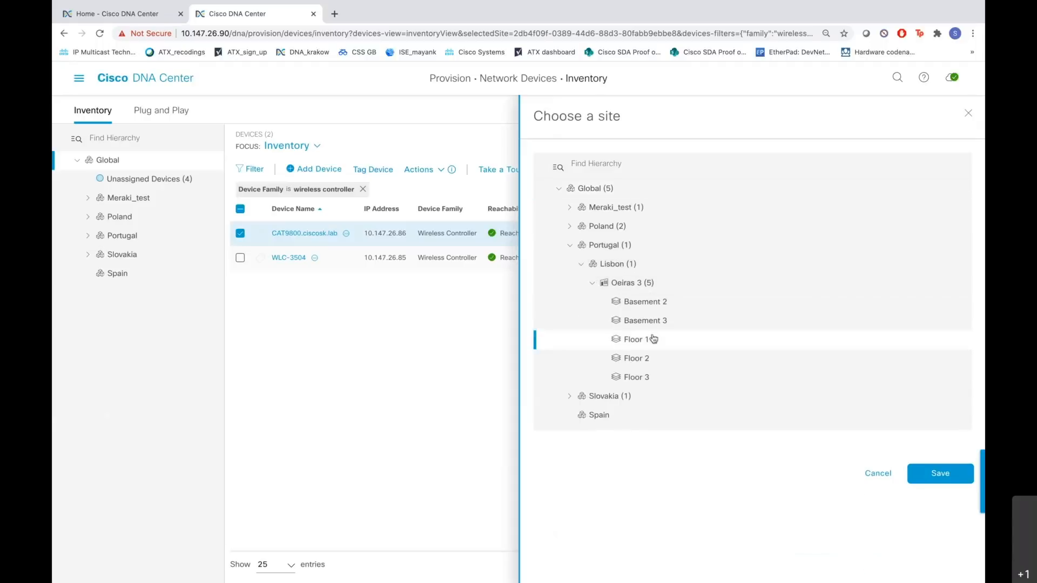
left_click(924, 472)
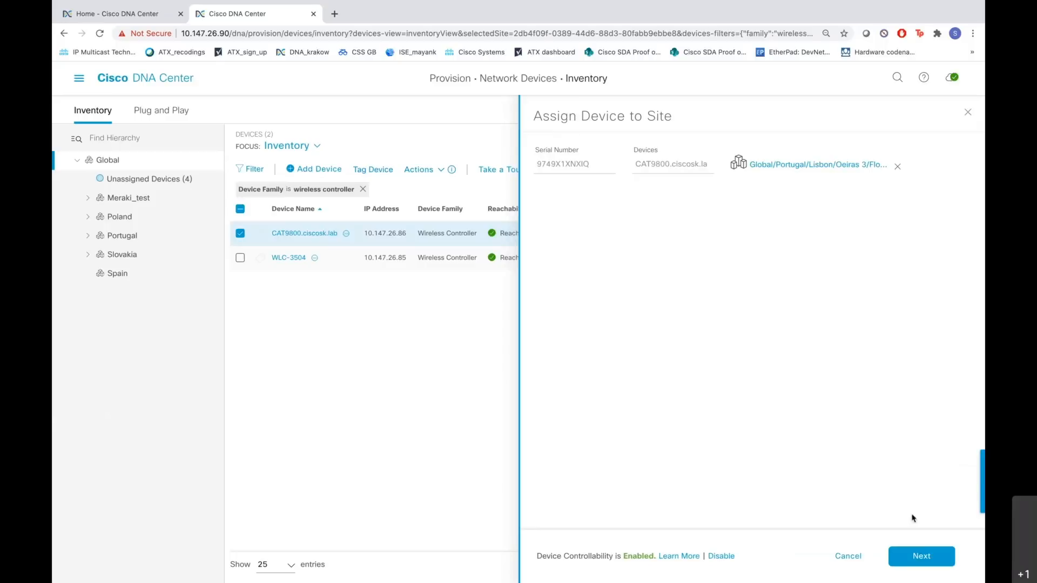
left_click(917, 556)
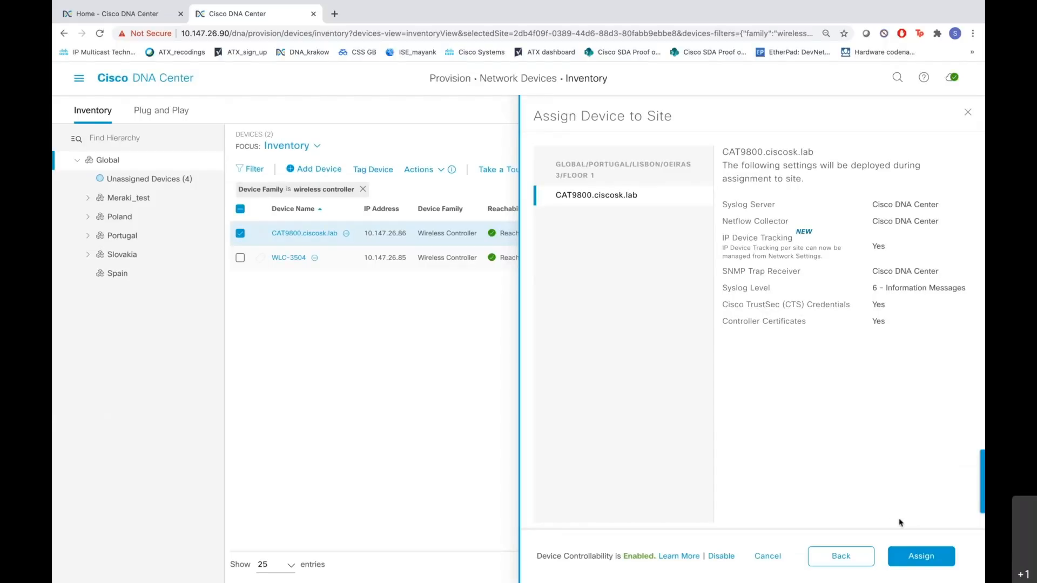
left_click(920, 557)
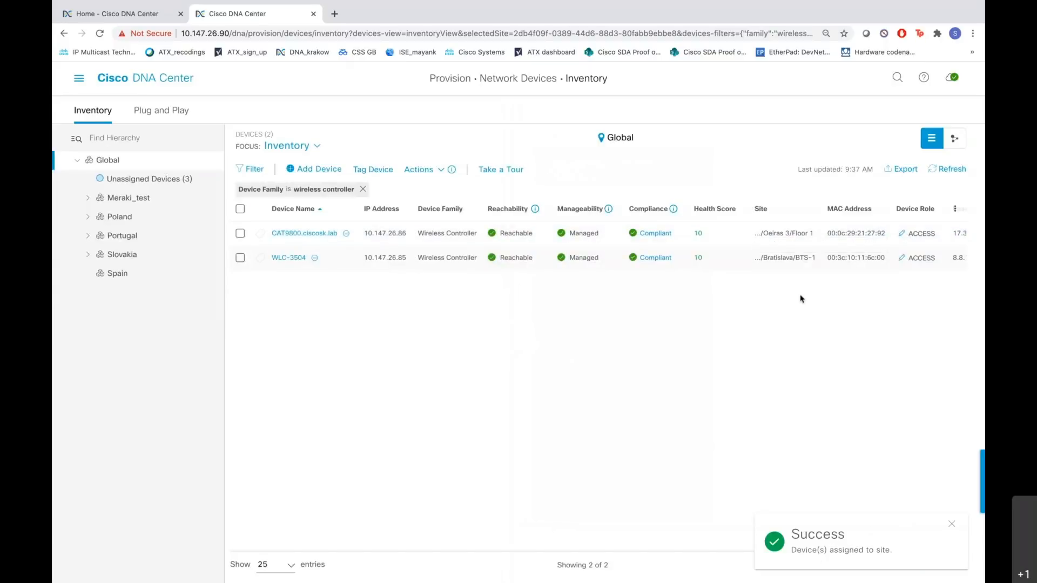
Step: Examine the wireless controllers' site, image version, uptime, last updated and resync interval columns in the inventory
scroll(801, 299, "right", 4)
scroll(801, 299, "right", 3)
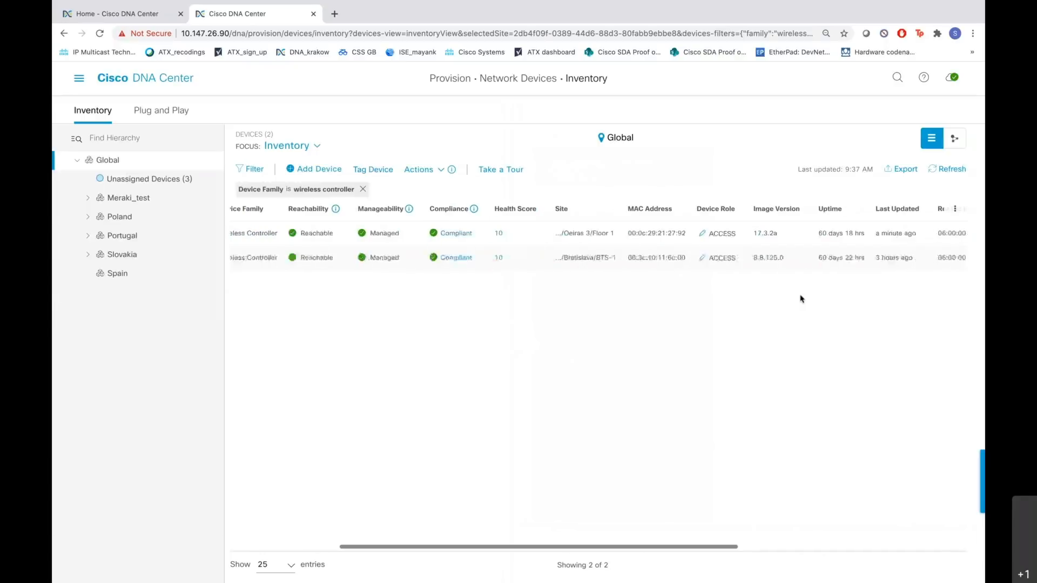
scroll(801, 298, "right", 3)
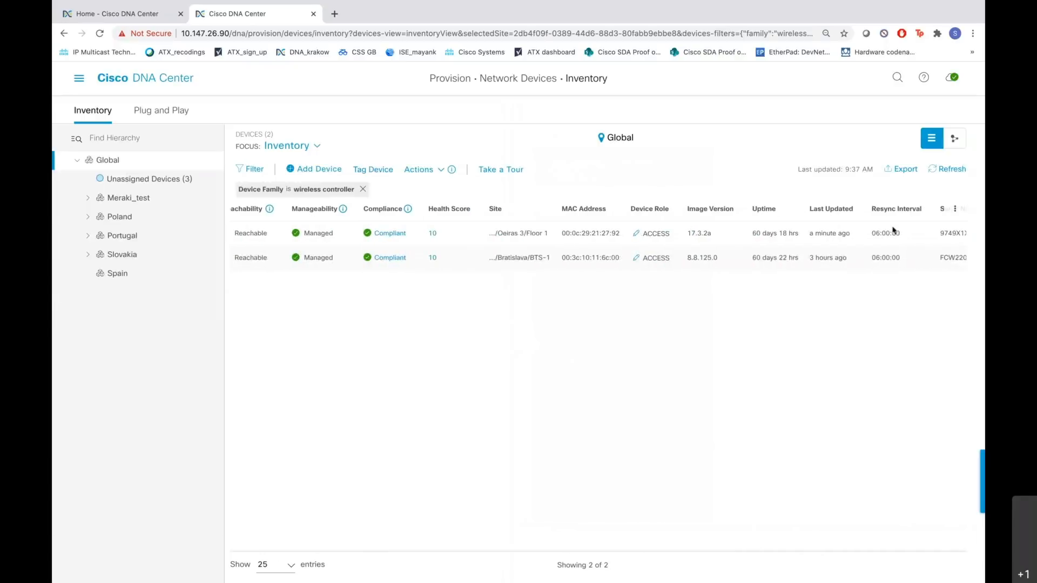
scroll(899, 257, "left", 3)
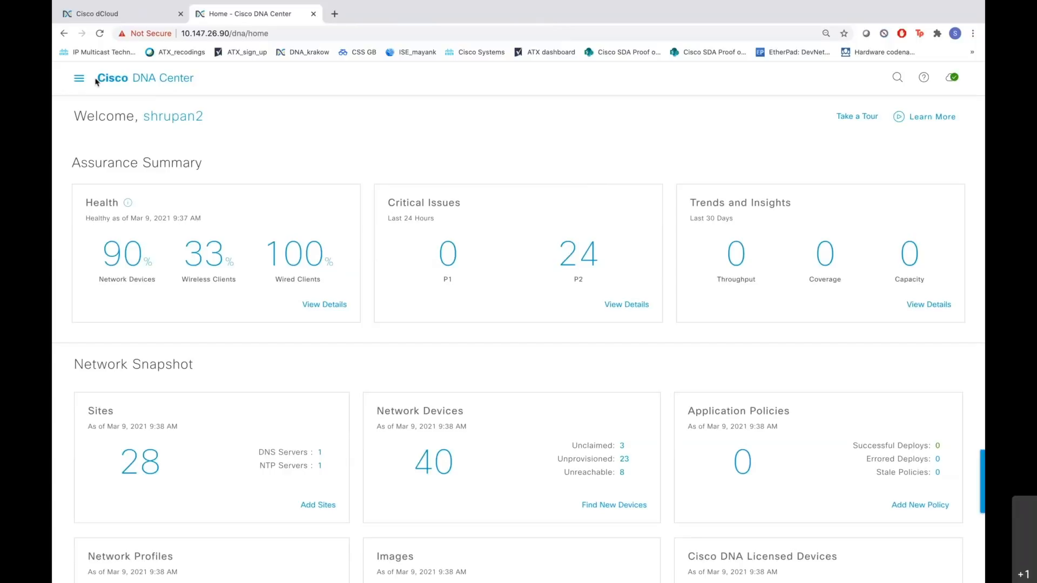
Step: Open the network device inventory from the home page and locate CAT9800.ciscosk.lab in the list
left_click(79, 81)
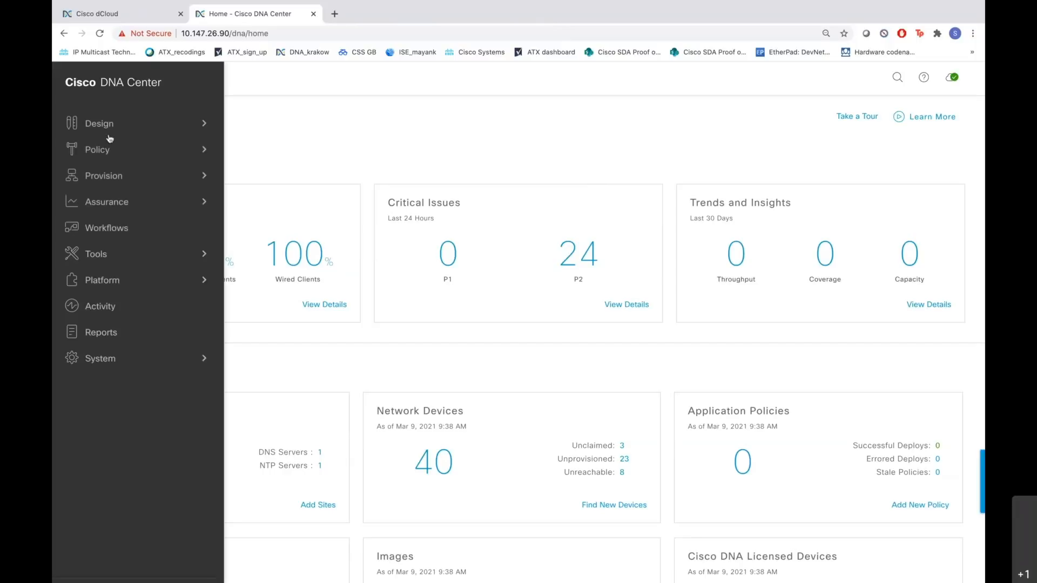
left_click(130, 176)
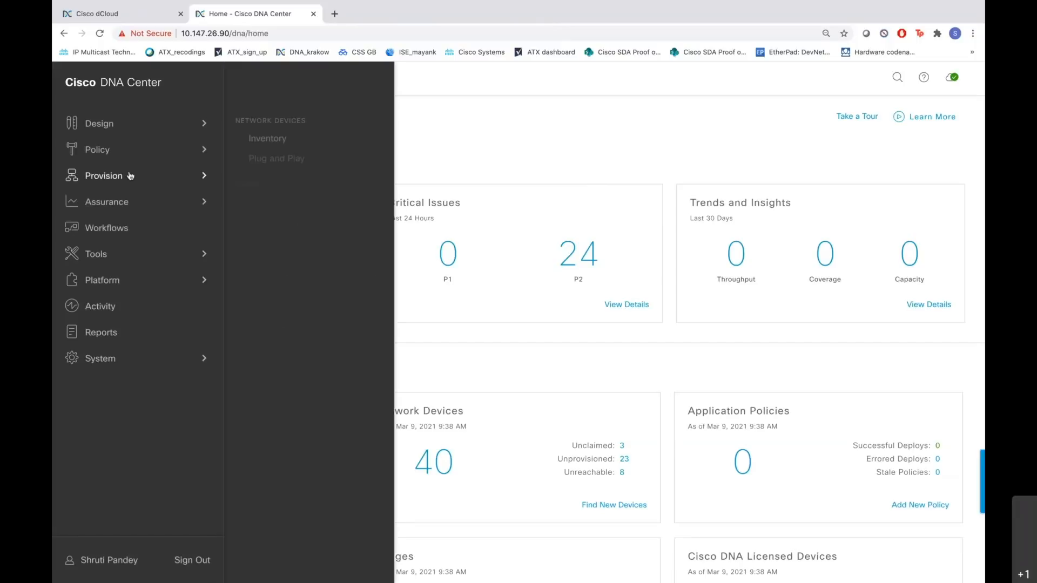
left_click(267, 139)
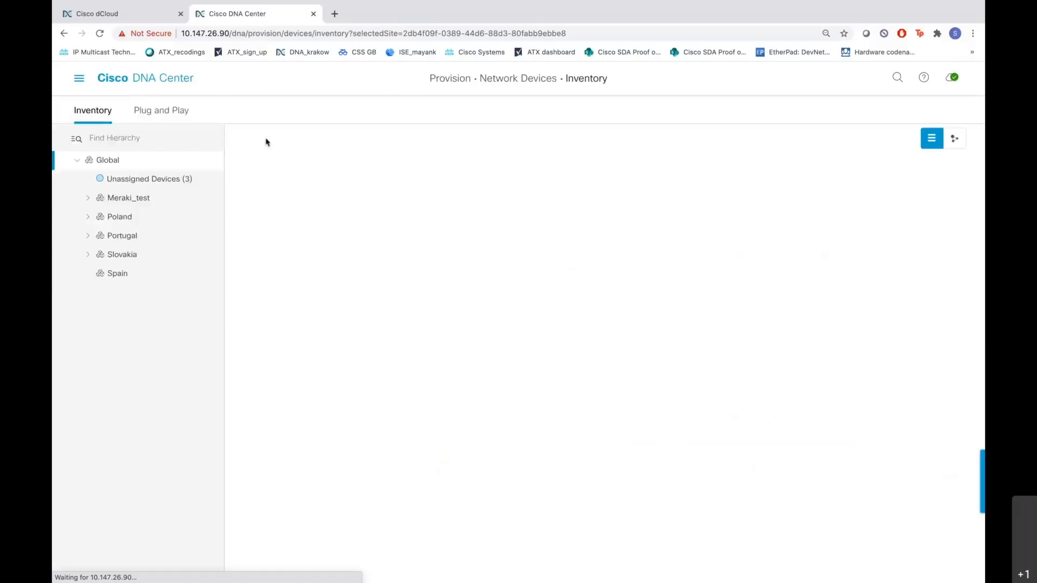
mouse_move(267, 144)
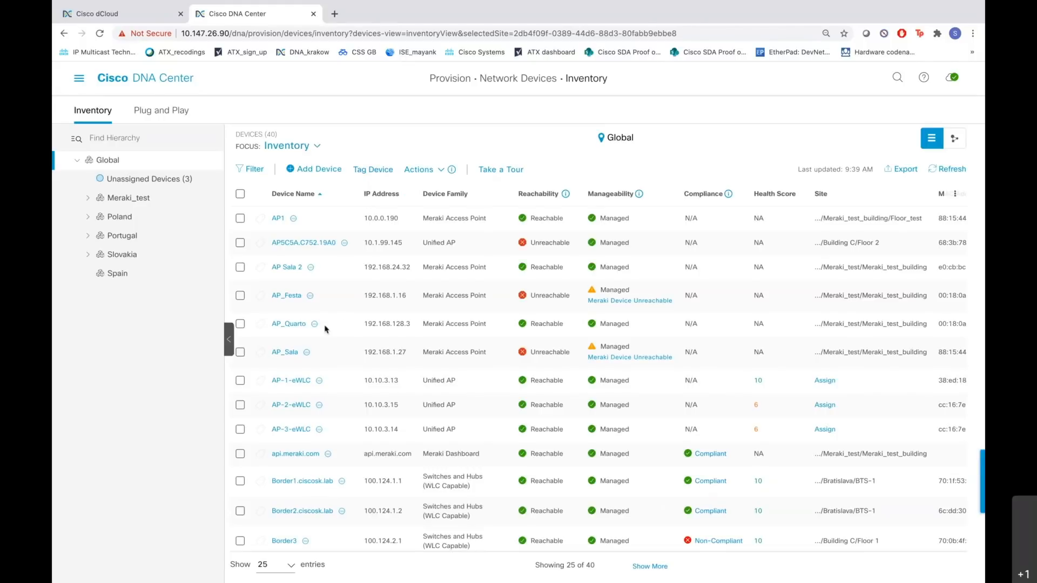
scroll(325, 327, "down", 4)
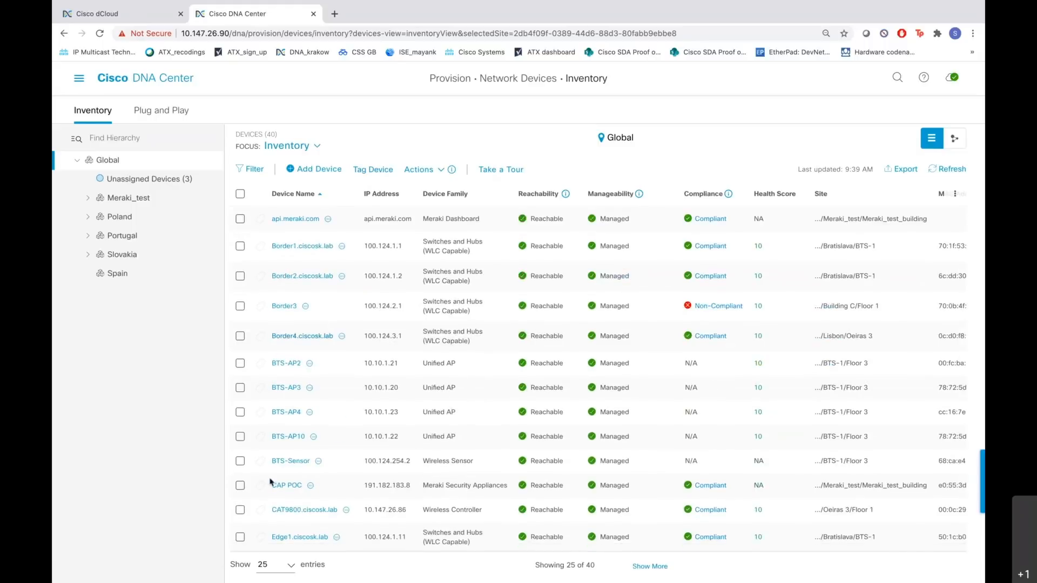
Step: Enable application telemetry on the CAT9800.ciscosk.lab wireless controller and dismiss the notification
left_click(241, 510)
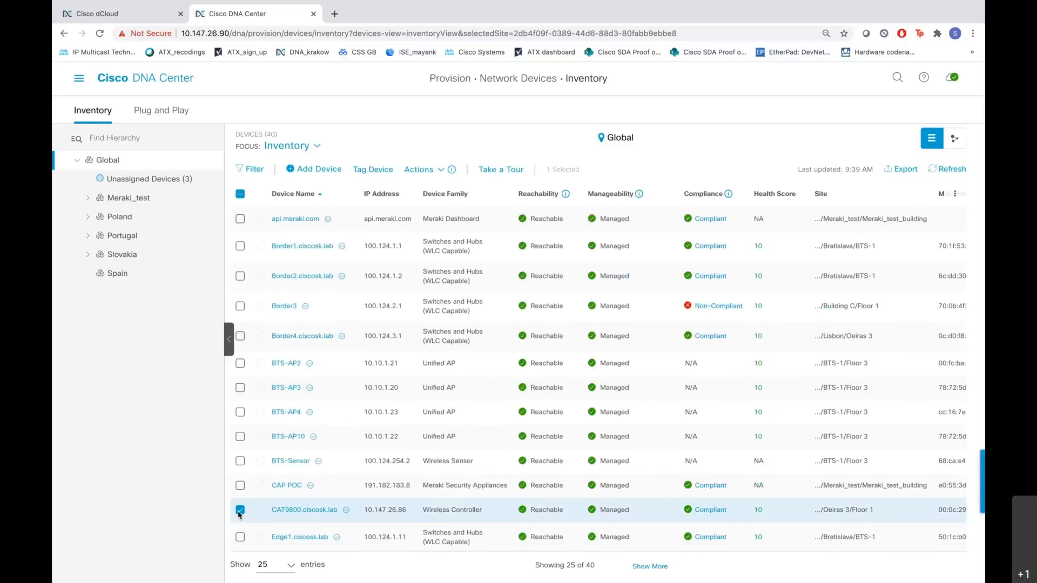
left_click(440, 170)
mouse_move(450, 262)
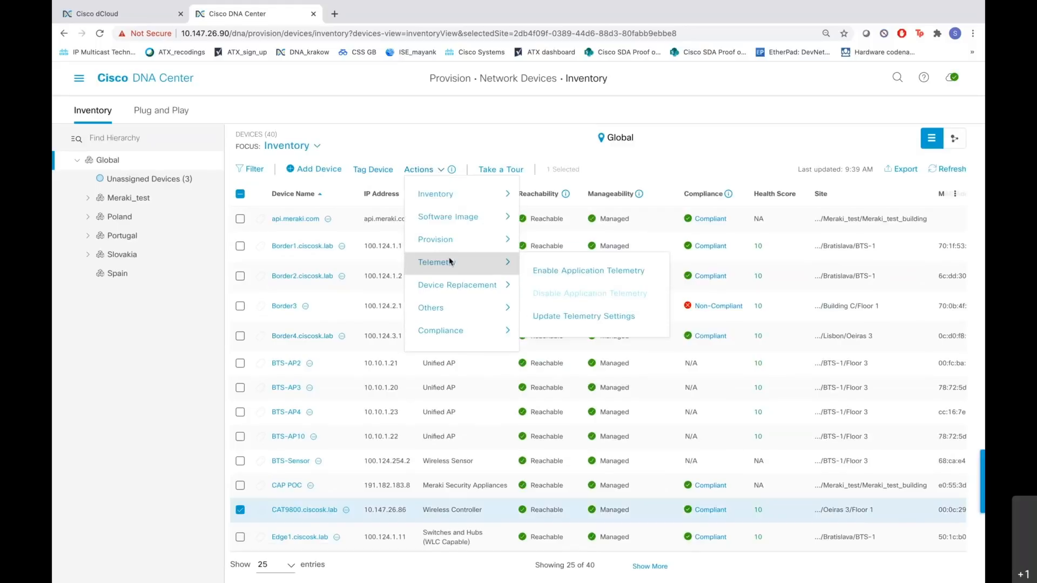
left_click(532, 271)
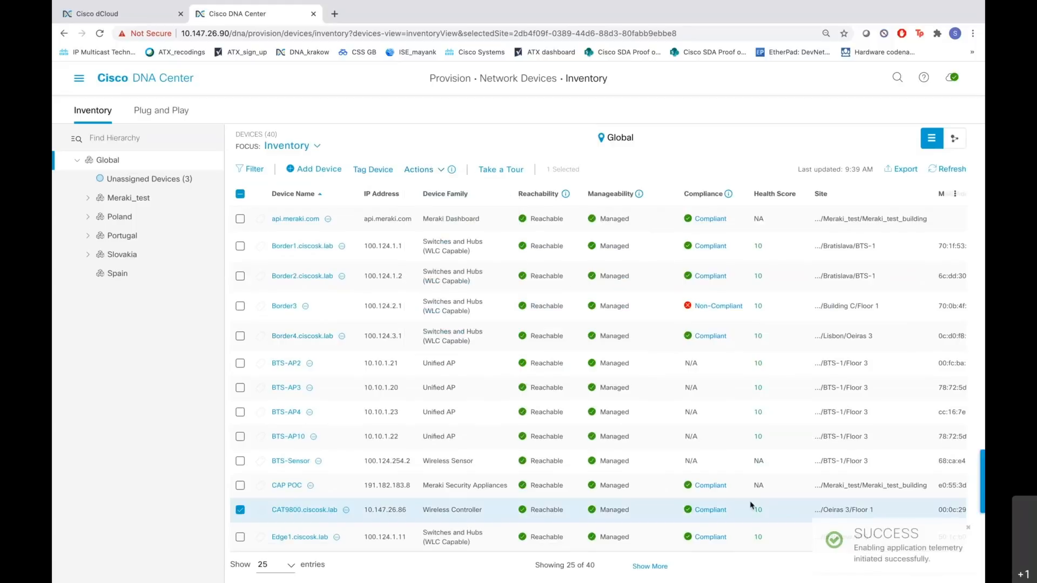
left_click(969, 529)
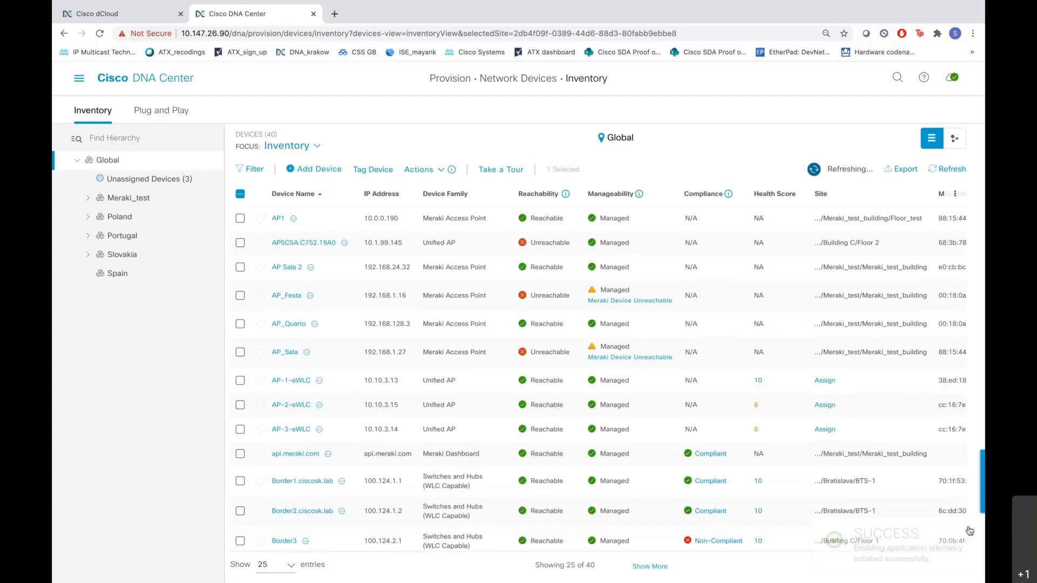
Step: Open the telemetry network settings and examine the SNMP traps, syslog, NetFlow and wired client data collection options
left_click(80, 80)
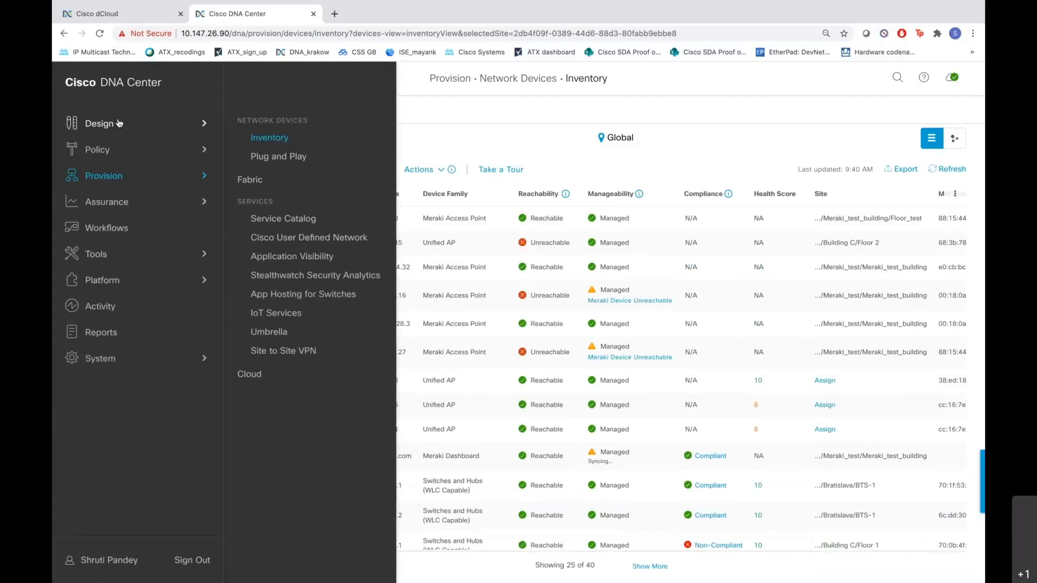
mouse_move(119, 123)
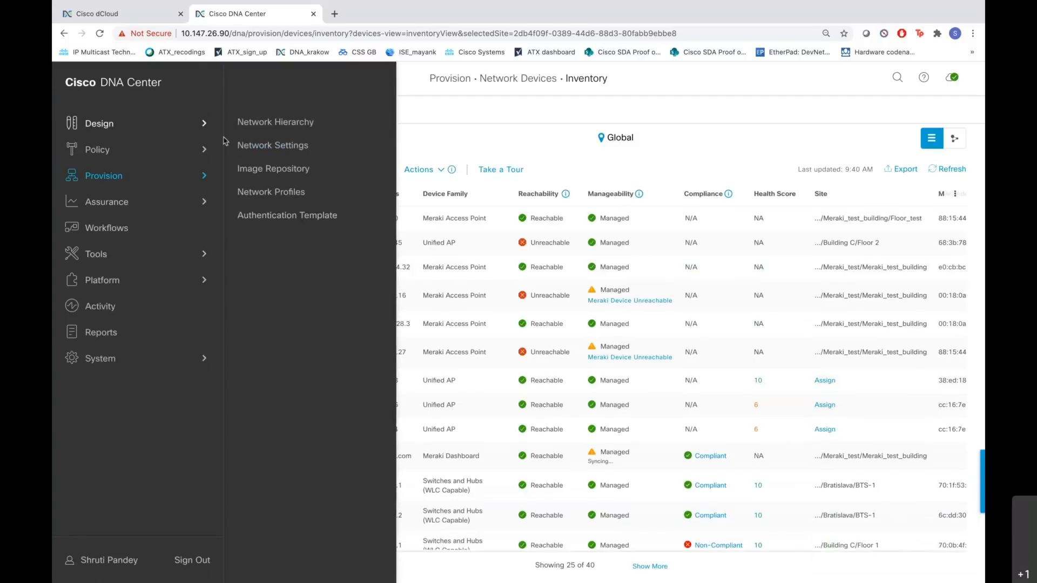
left_click(273, 146)
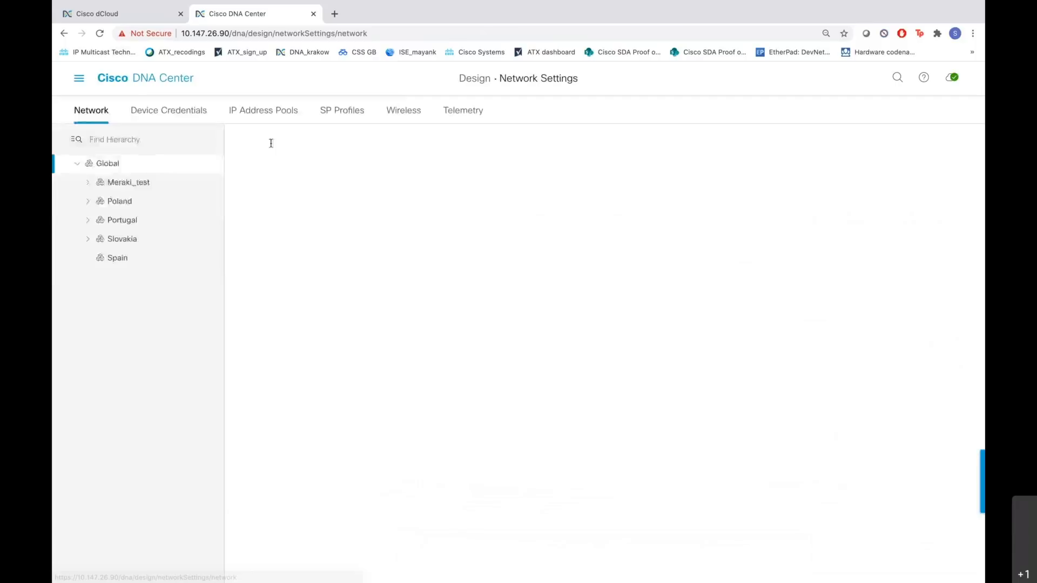
left_click(458, 114)
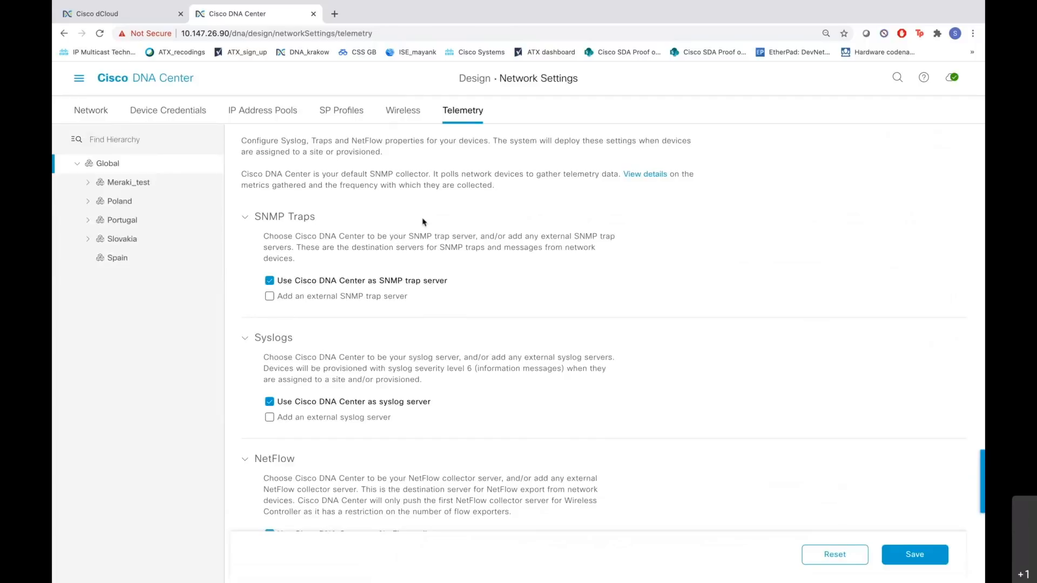
scroll(424, 222, "down", 1)
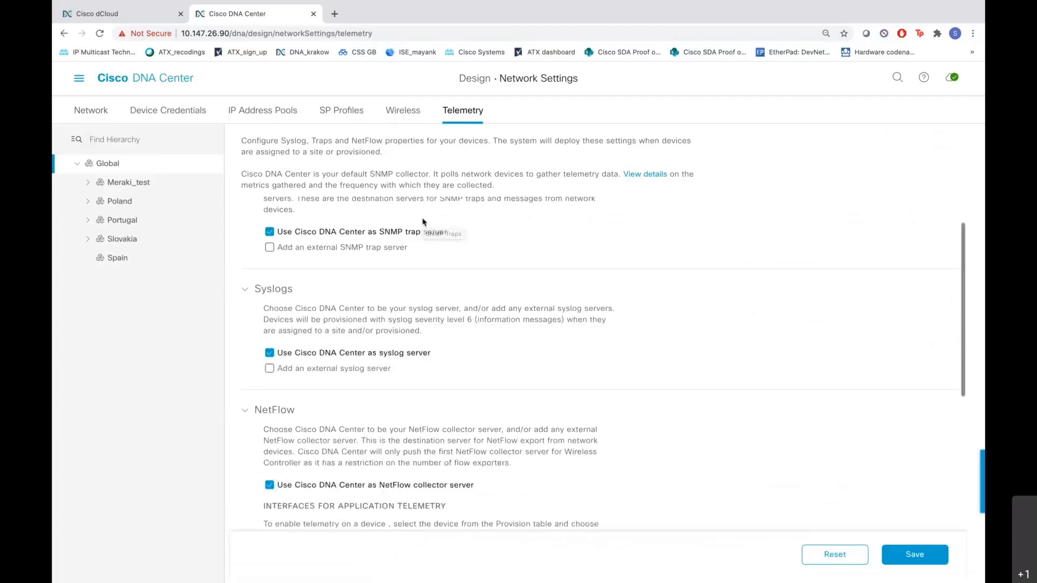
scroll(424, 222, "up", 1)
scroll(424, 222, "down", 3)
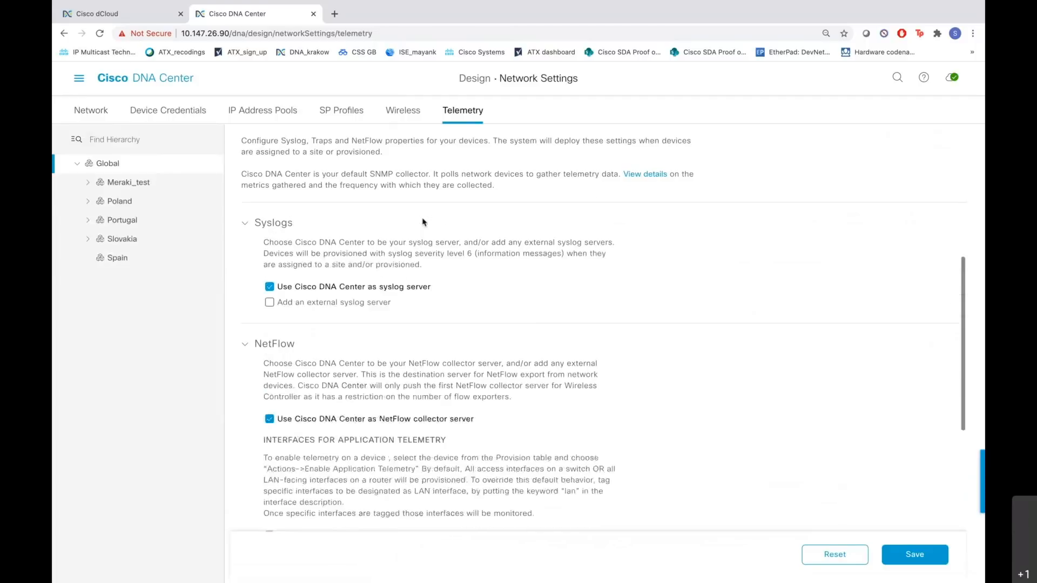
scroll(425, 222, "down", 3)
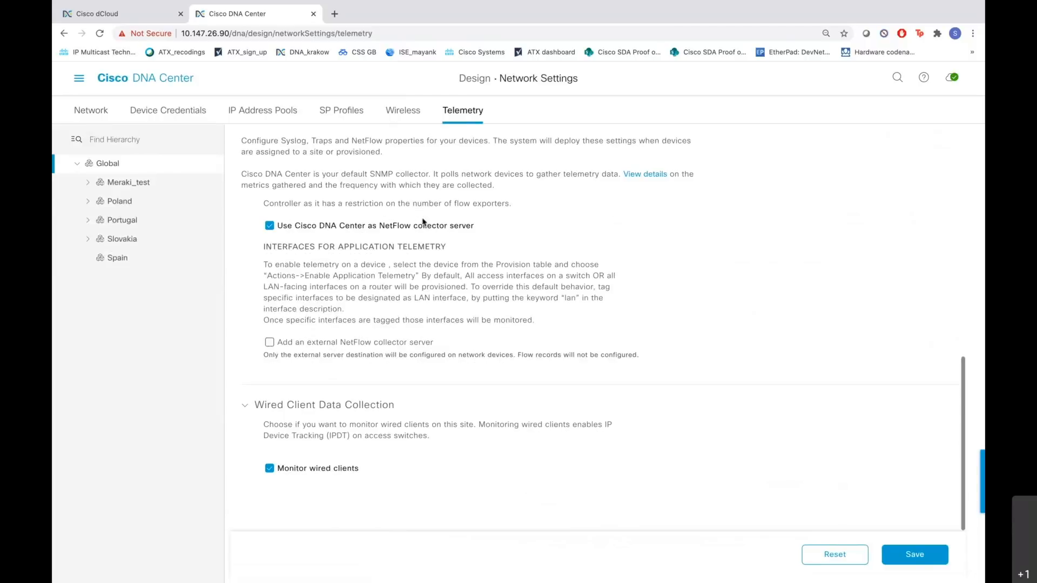
scroll(424, 222, "down", 1)
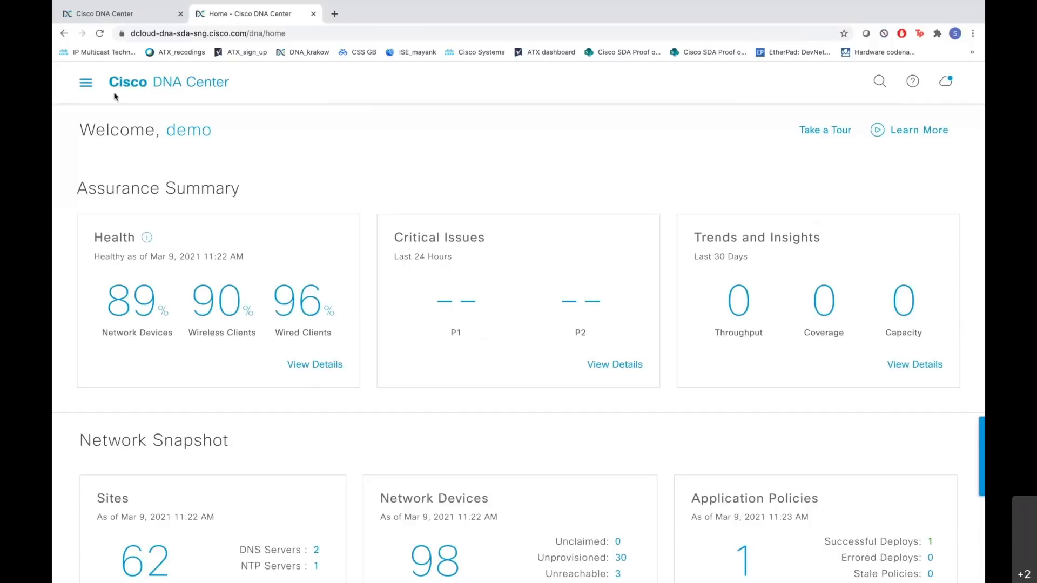
Step: Open the Assurance health dashboard from the home page and bring up its client health view
left_click(87, 84)
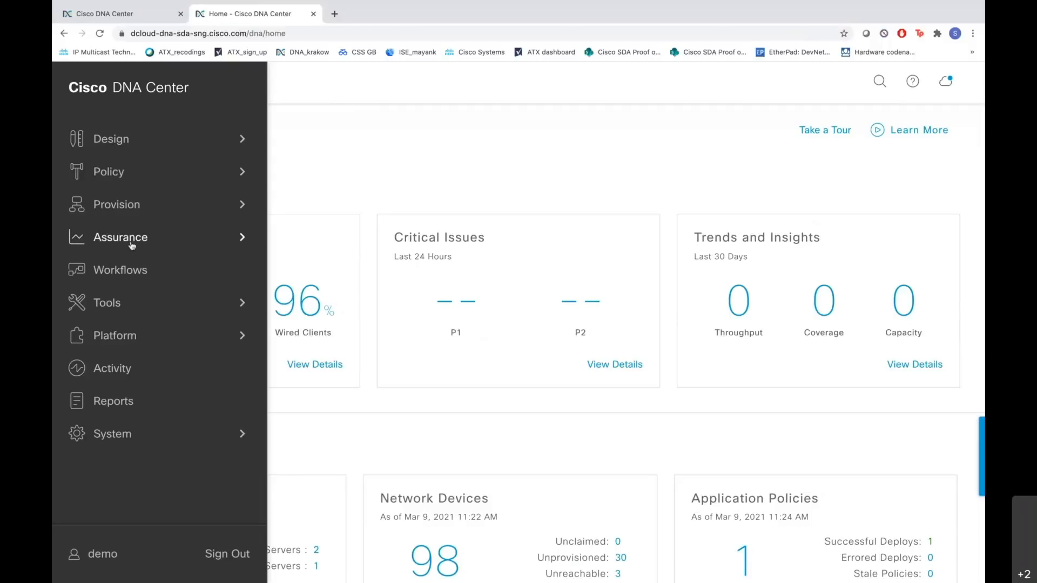
mouse_move(131, 245)
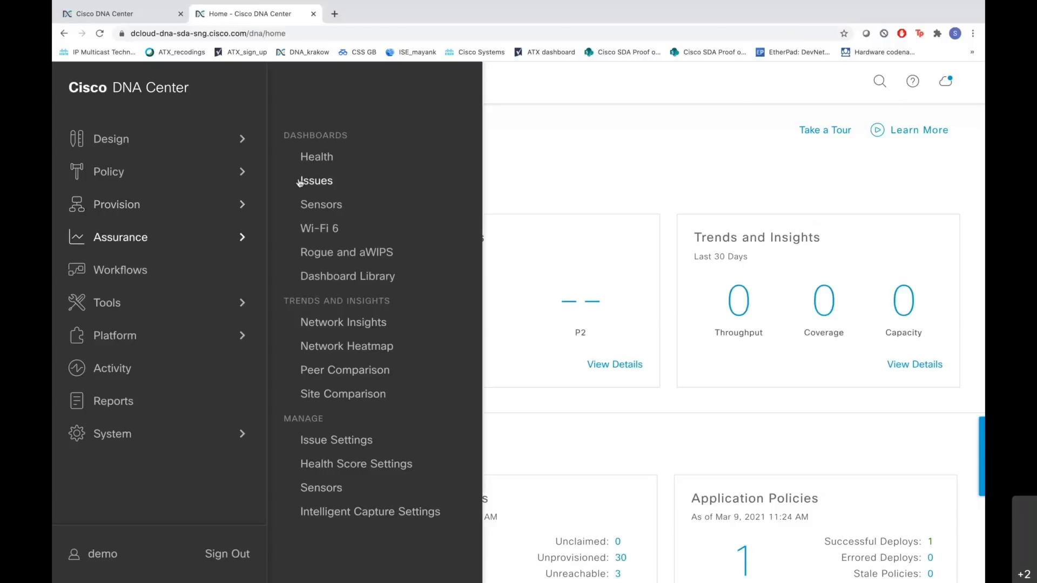
left_click(317, 157)
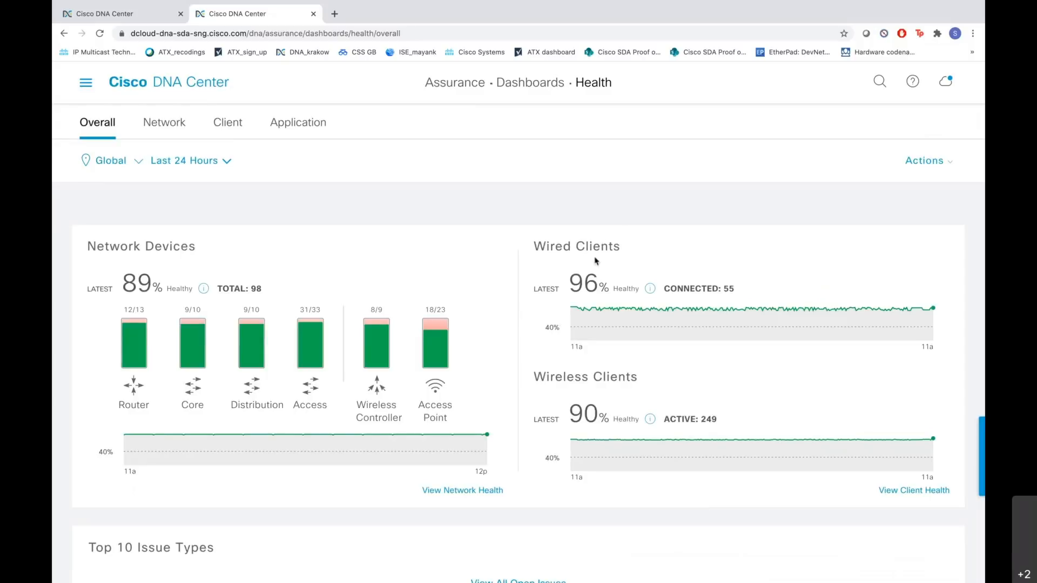
left_click_drag(572, 284, 579, 284)
left_click(576, 284)
left_click(239, 125)
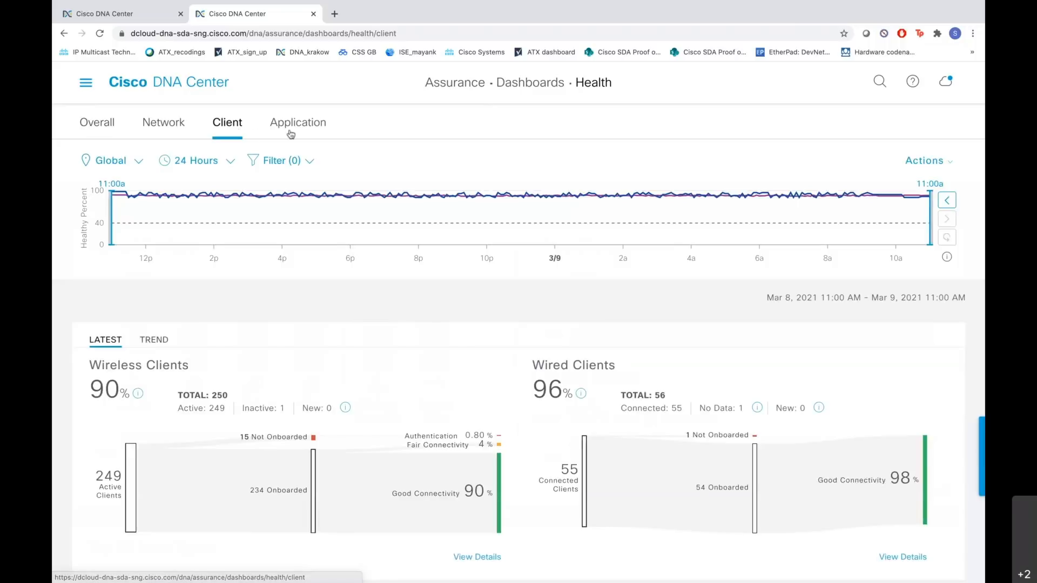
mouse_move(349, 198)
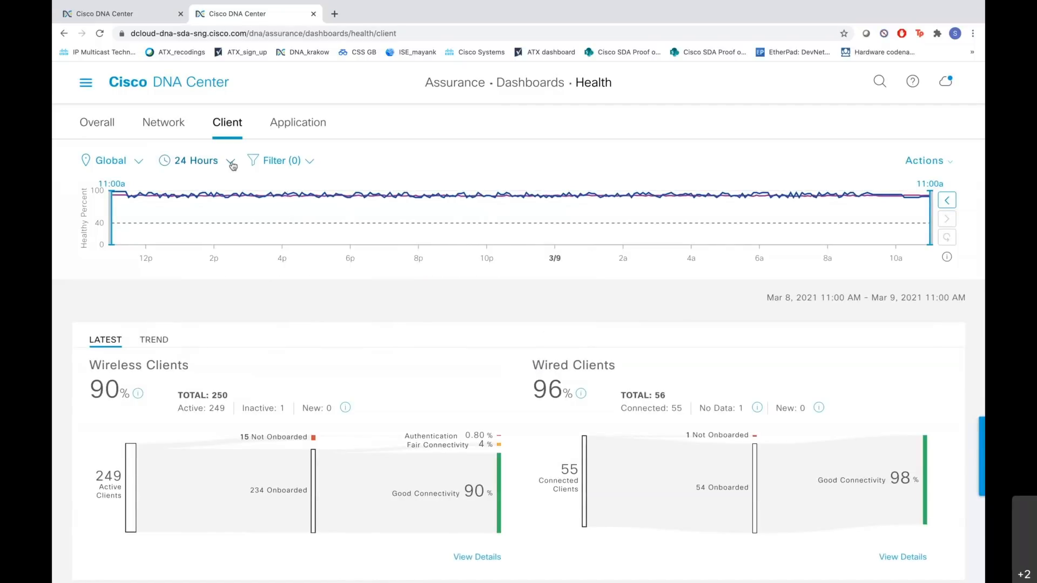
left_click(231, 162)
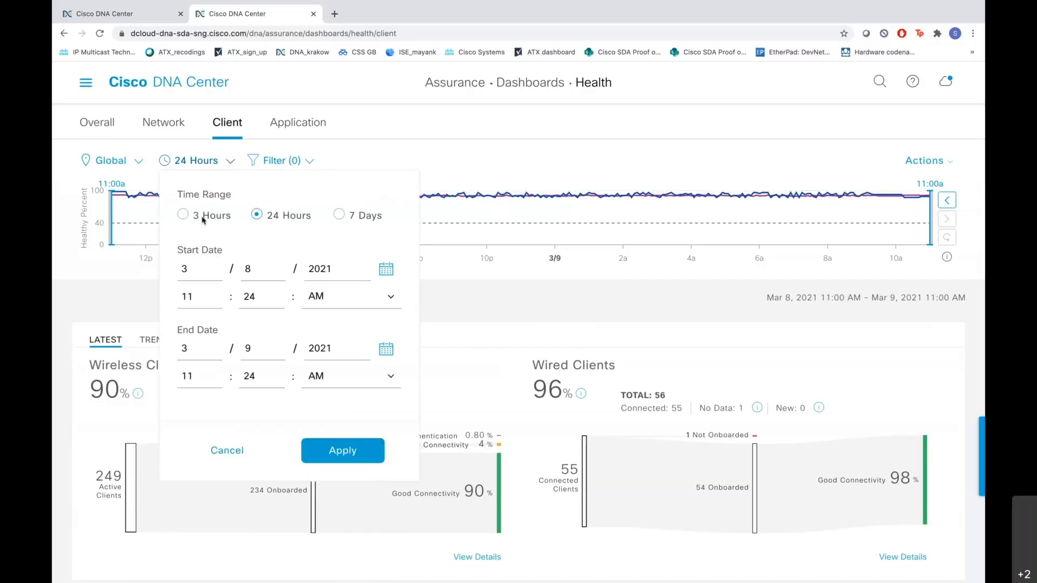
left_click(187, 216)
left_click(339, 214)
left_click(226, 450)
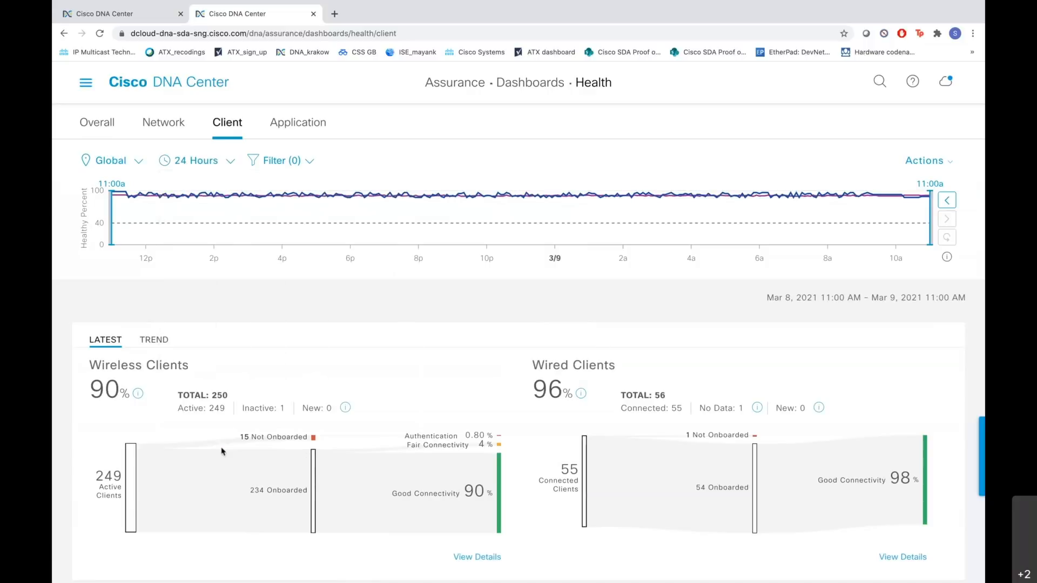
Step: Examine the client onboarding times, RSSI, SNR, roaming times, client count per SSID and physical link charts
scroll(221, 451, "down", 1)
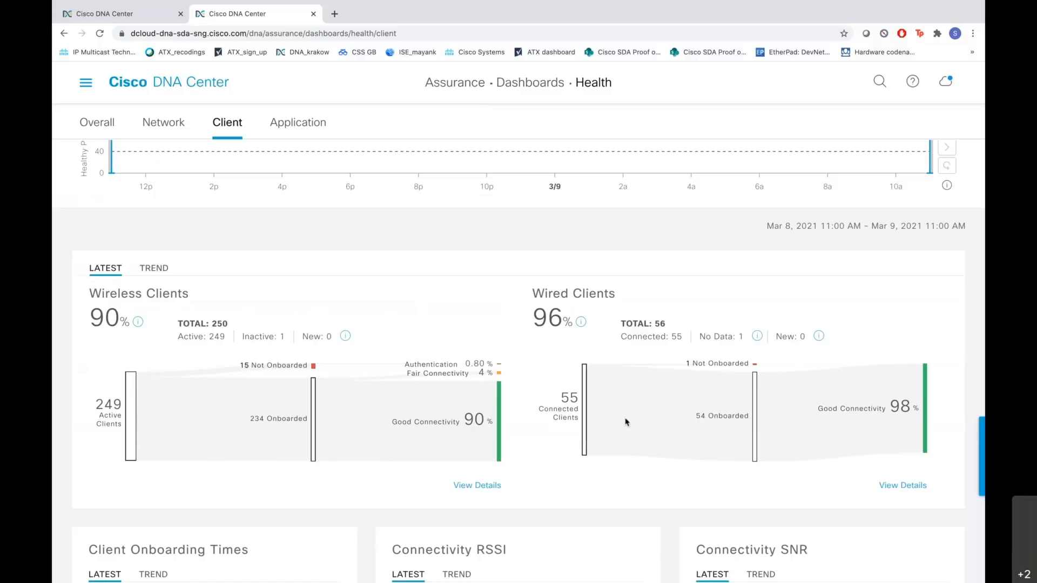
scroll(626, 422, "down", 5)
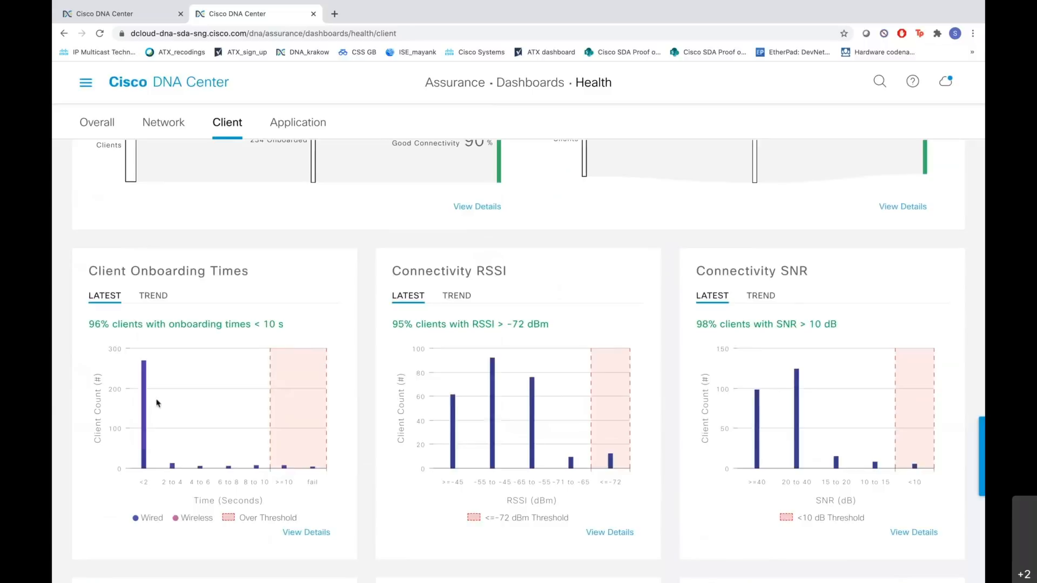
mouse_move(132, 416)
scroll(728, 360, "down", 2)
scroll(729, 359, "down", 2)
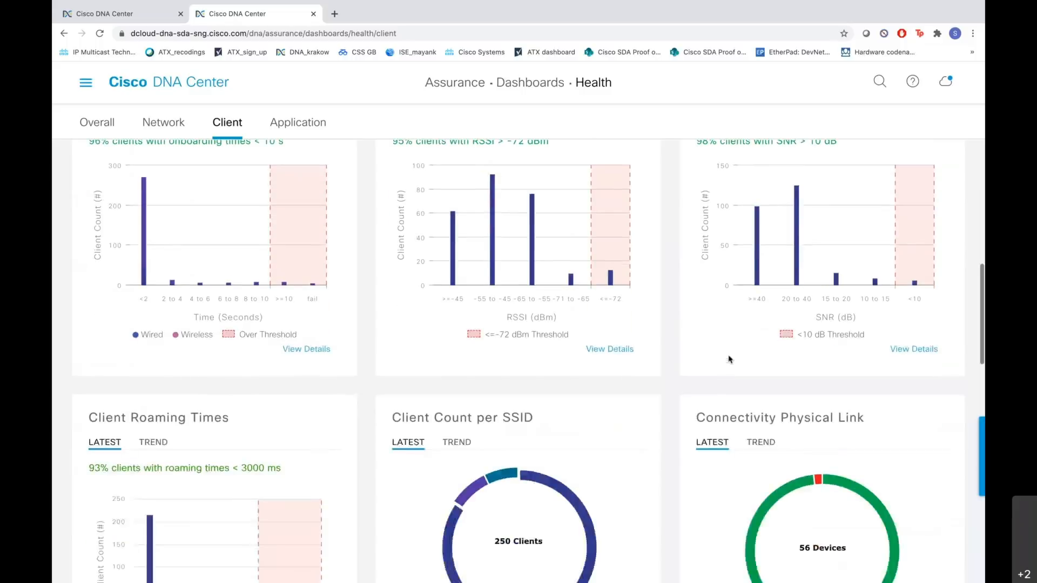
scroll(729, 359, "down", 3)
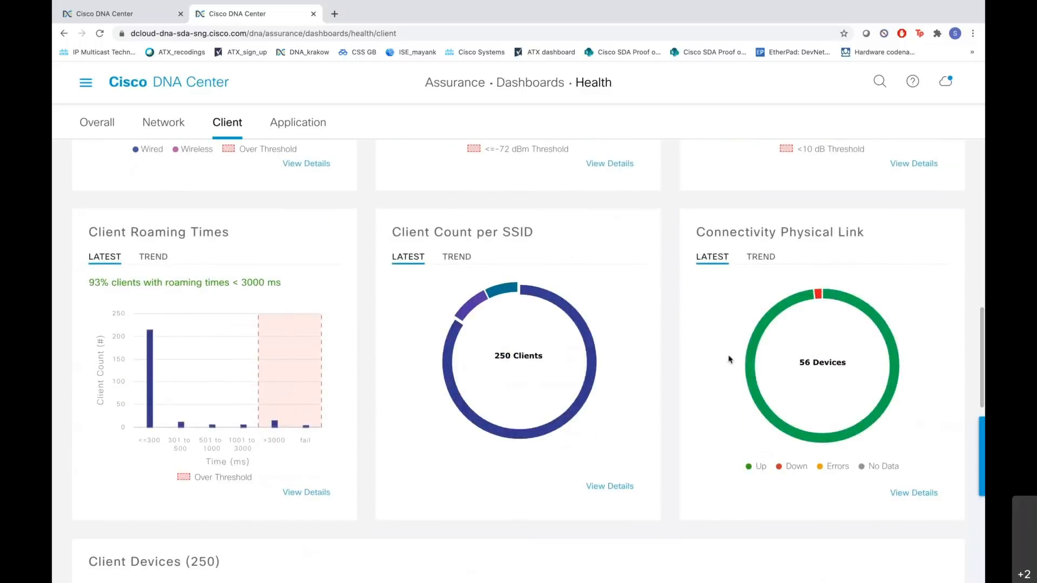
mouse_move(314, 322)
mouse_move(448, 369)
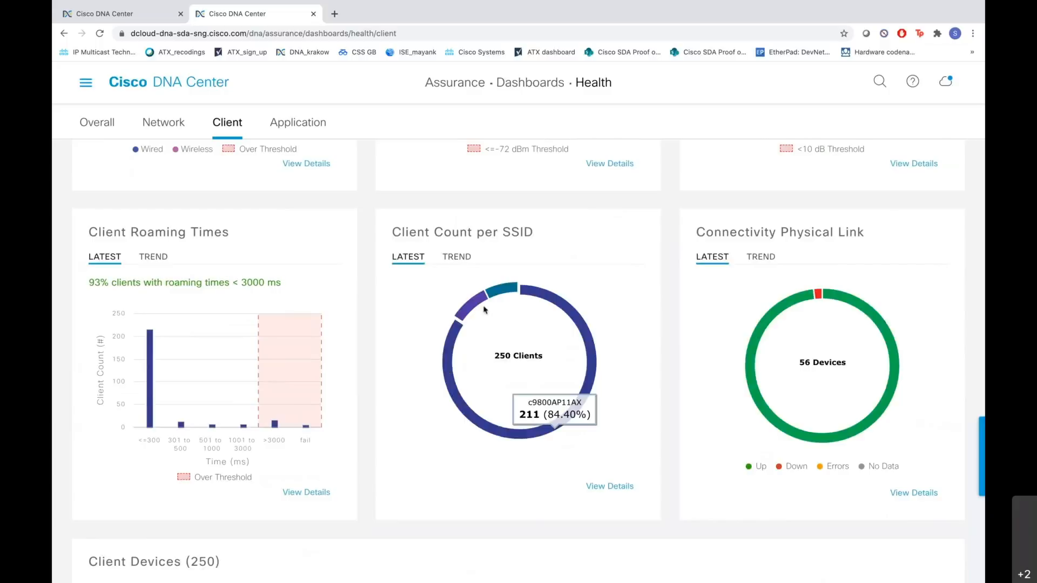
mouse_move(500, 295)
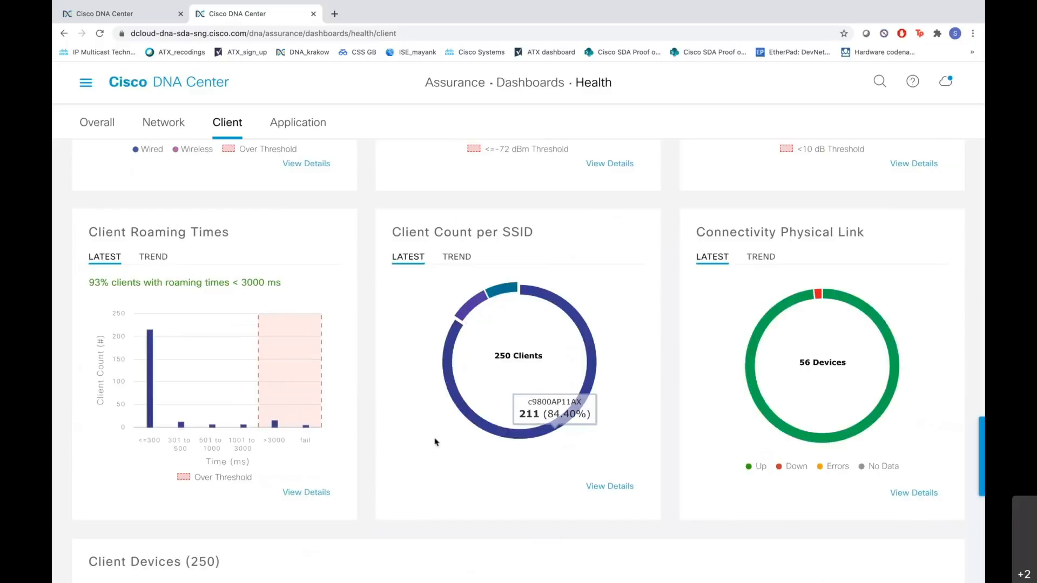
Step: Filter the Client Devices table to show only wireless clients with Poor health
scroll(435, 442, "down", 5)
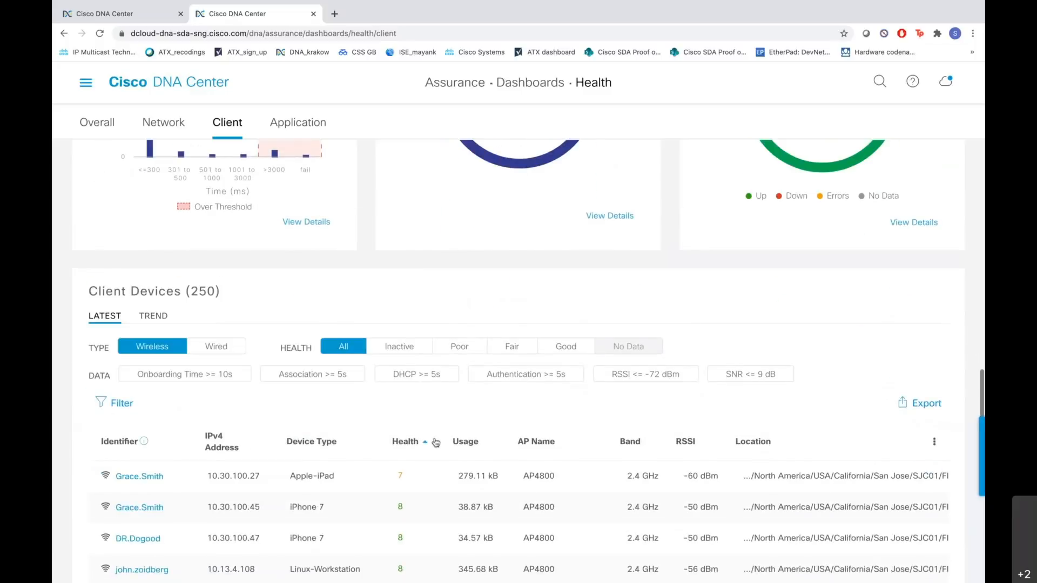
scroll(435, 442, "down", 2)
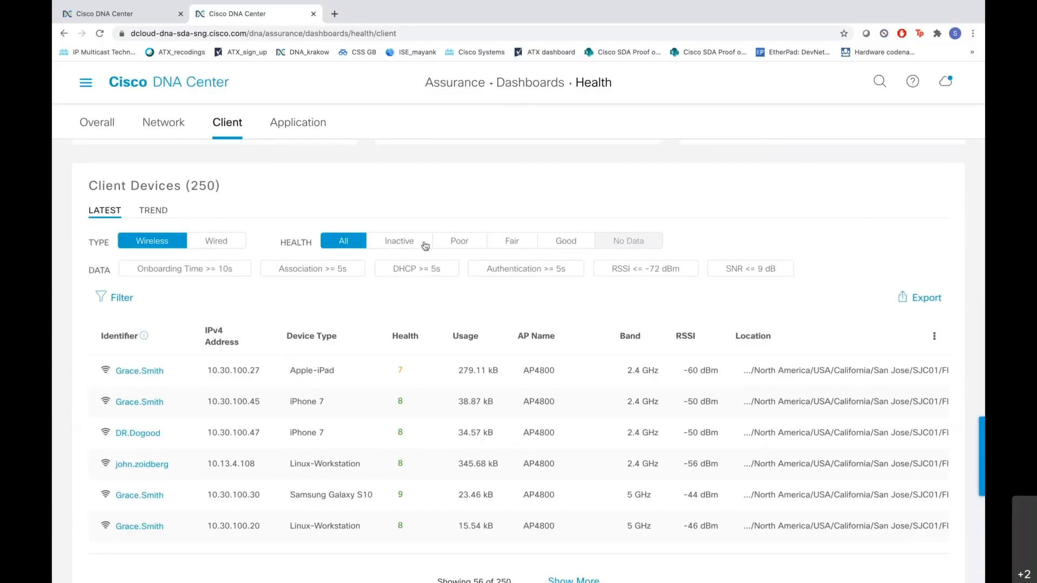
left_click(452, 240)
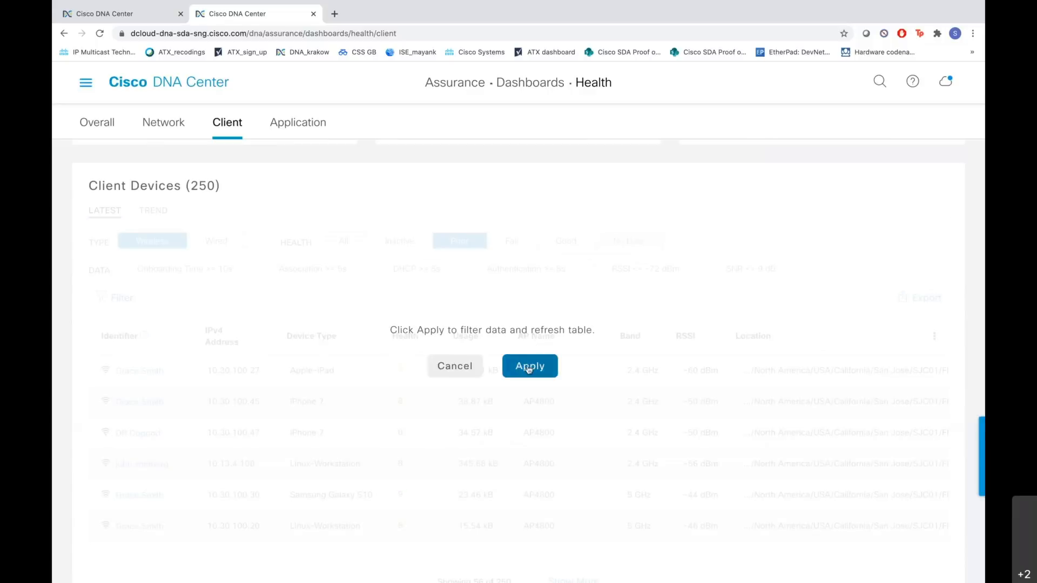
left_click(529, 367)
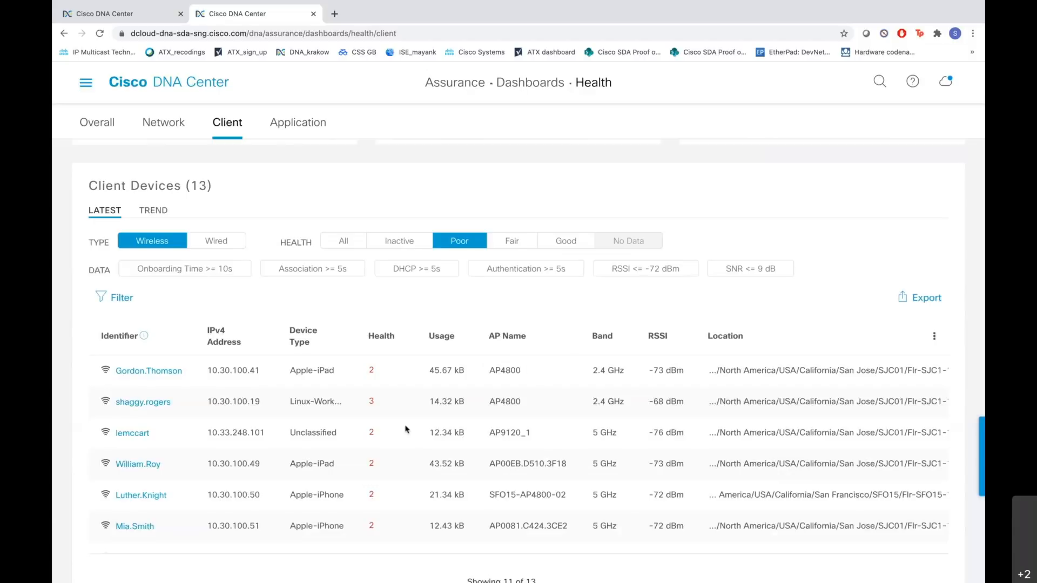
Step: Review the filtered client list, then examine the Client Count per Band and Client Data Rate charts
scroll(407, 430, "down", 5)
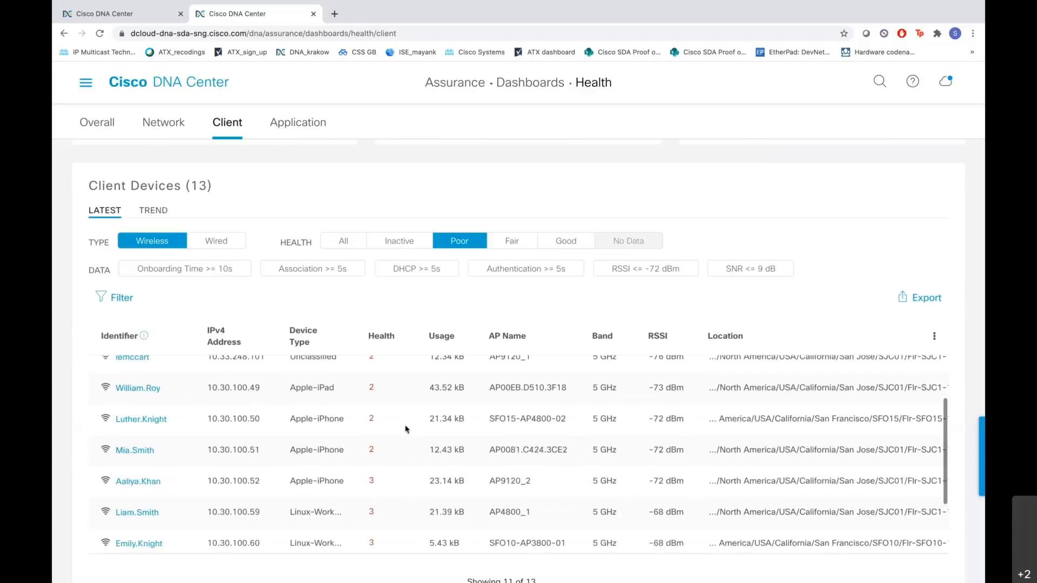
scroll(406, 429, "down", 3)
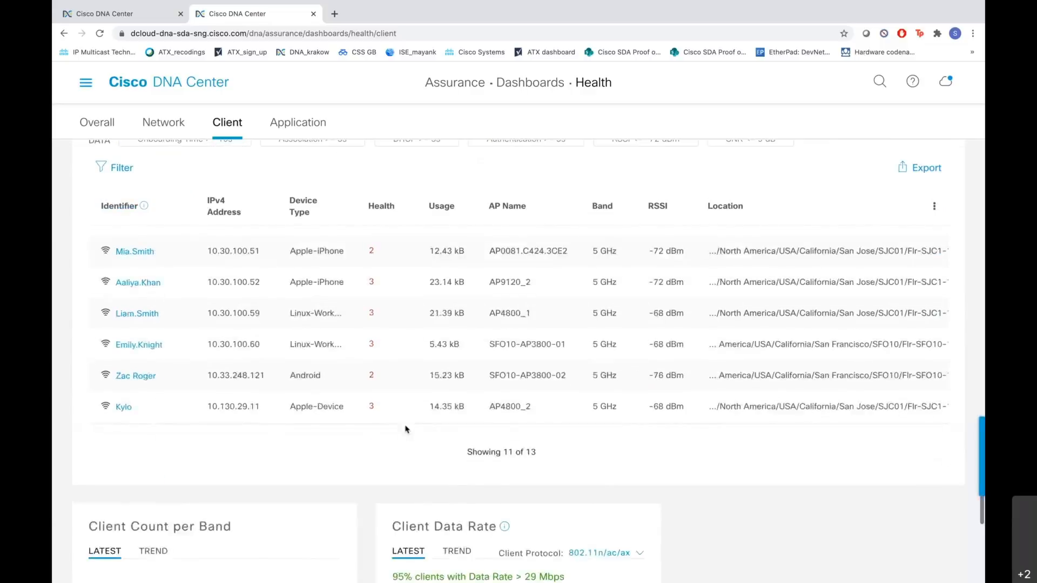
scroll(407, 430, "down", 2)
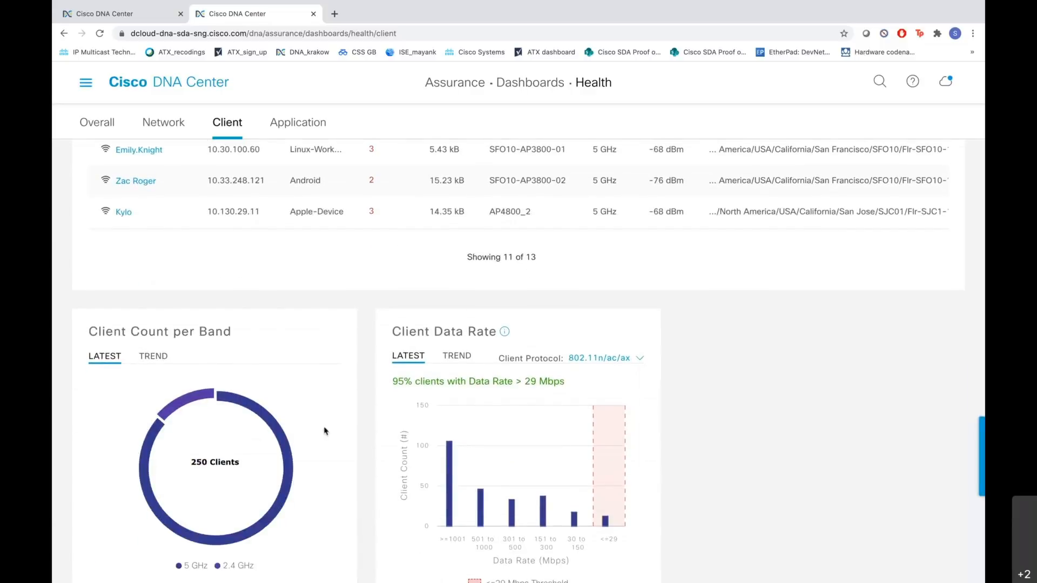
mouse_move(287, 460)
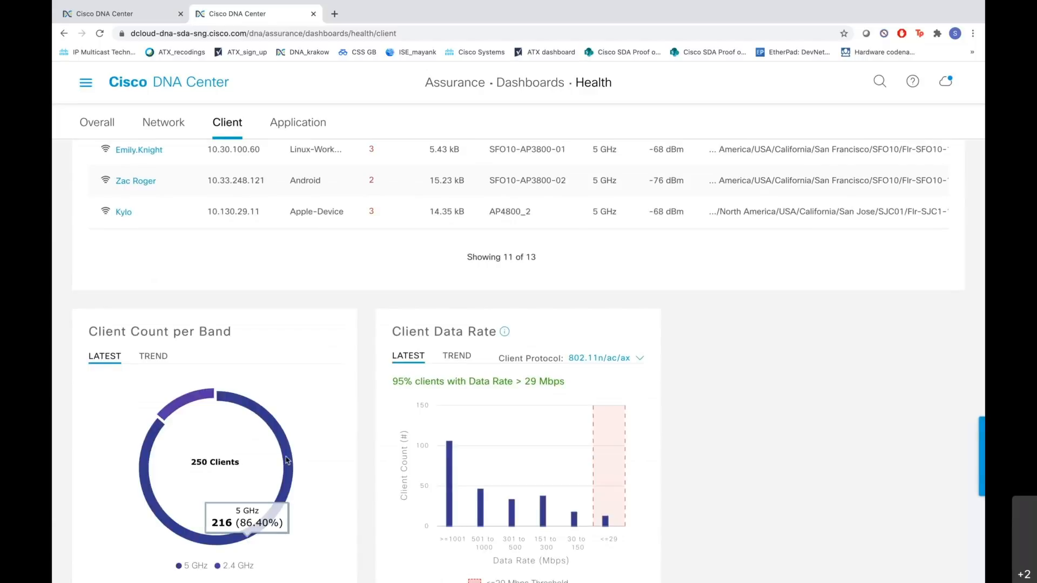
mouse_move(205, 395)
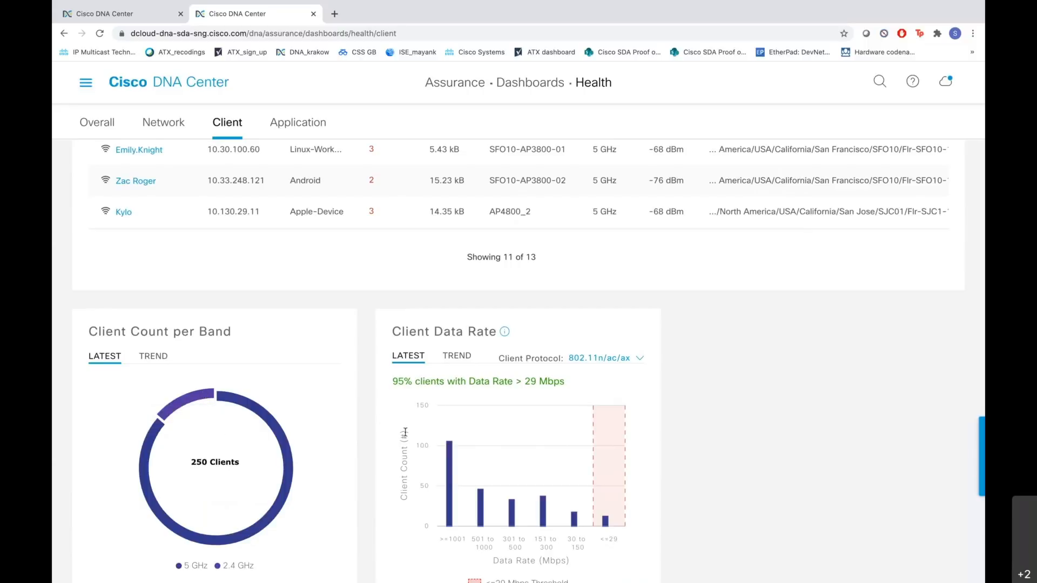
scroll(406, 433, "down", 1)
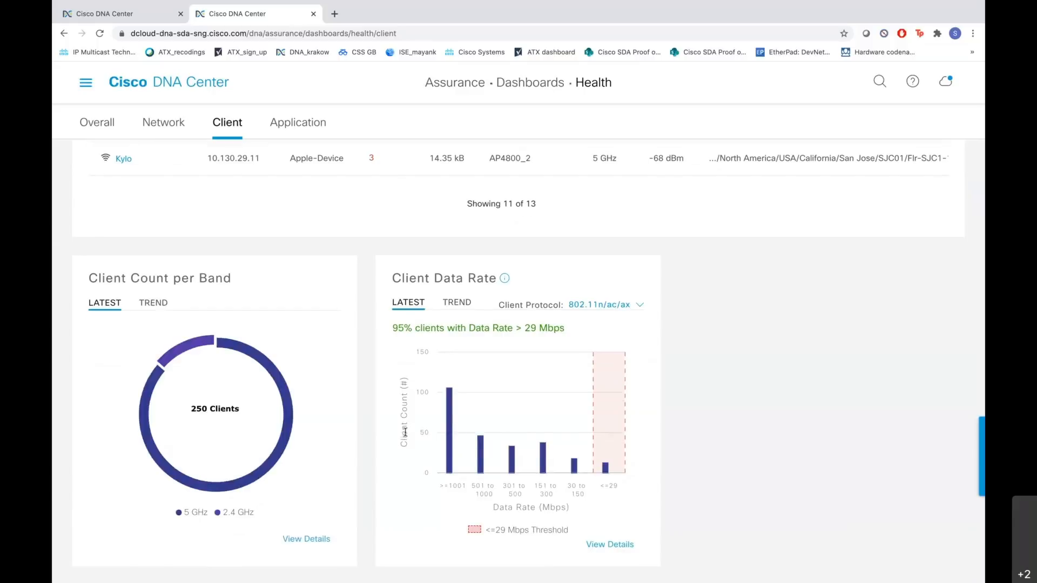